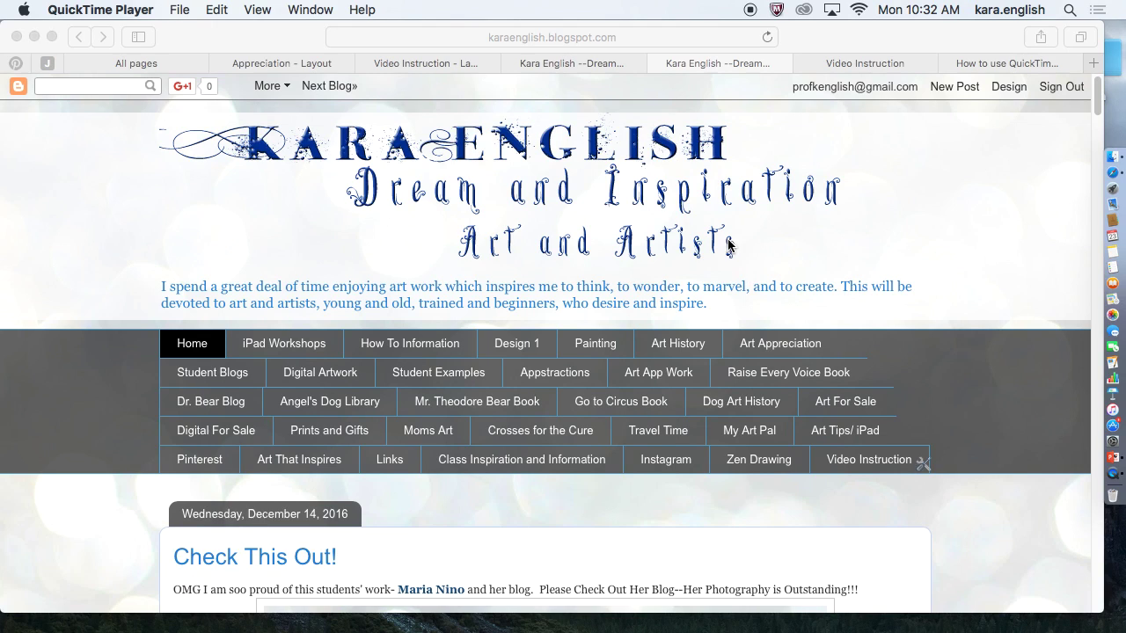
Open the design settings of the Dream and Inspiration art blog from its public page.
{"action": "scroll", "coordinate": [791, 229], "scroll_direction": "down", "scroll_amount": 1}
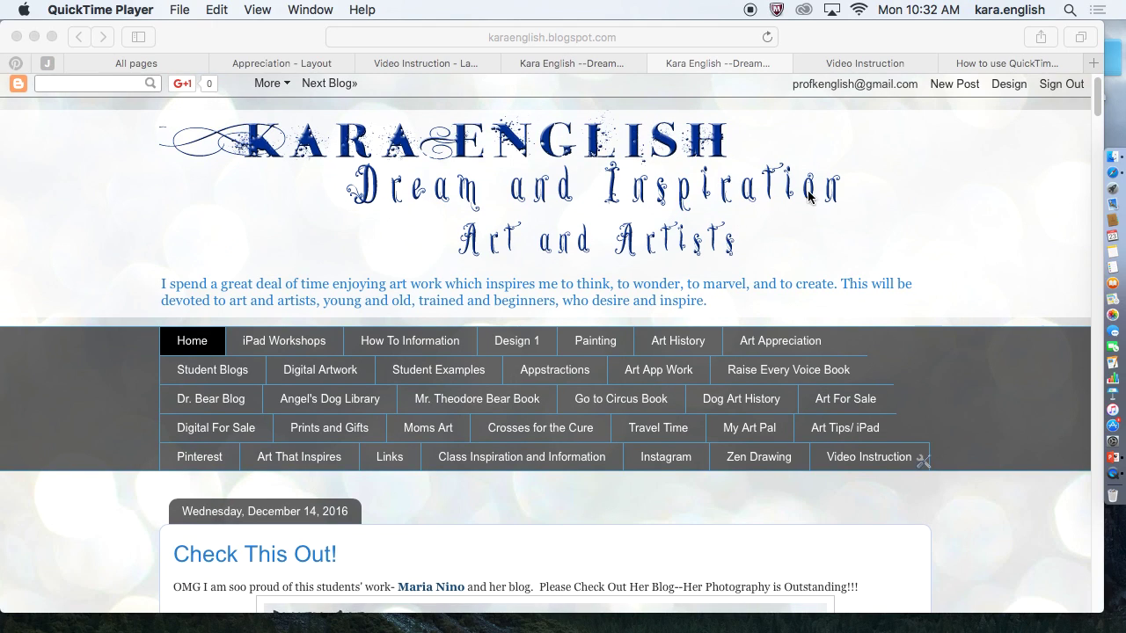
{"action": "left_click", "coordinate": [1008, 82]}
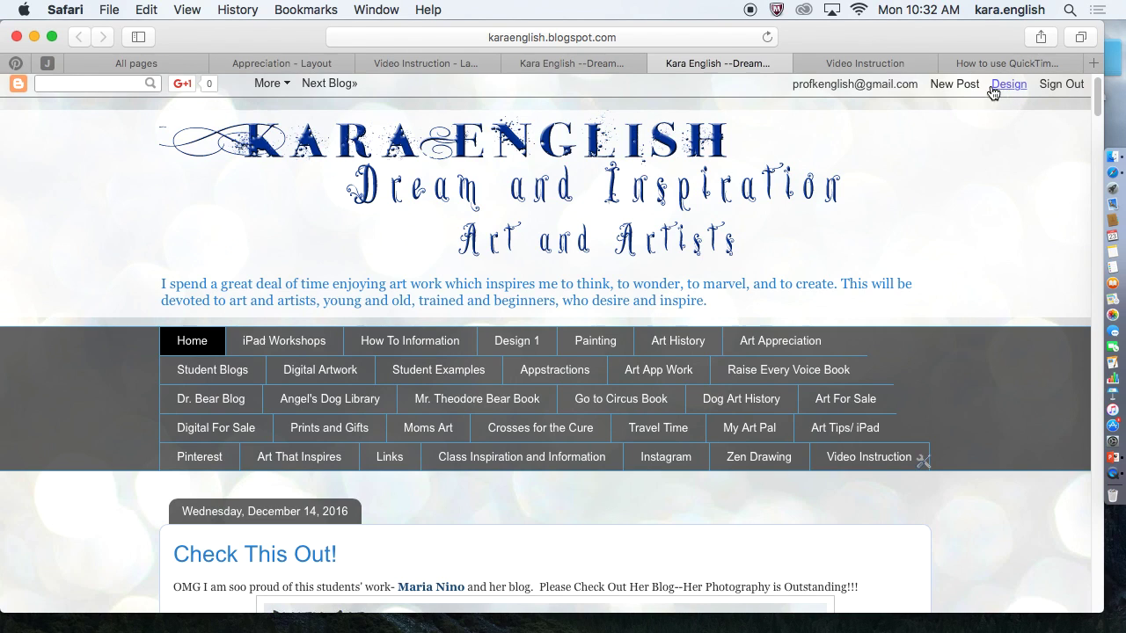
{"action": "left_click", "coordinate": [1000, 85]}
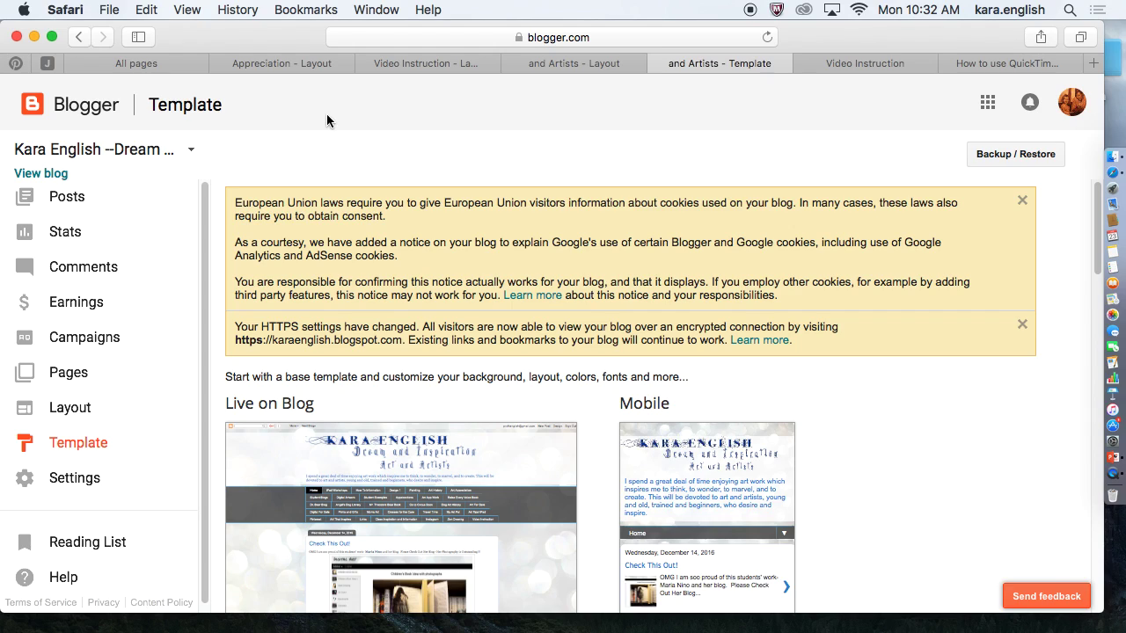
Examine the form for creating a new blog, reached from the blog list, and close it without creating one.
{"action": "left_click", "coordinate": [180, 152]}
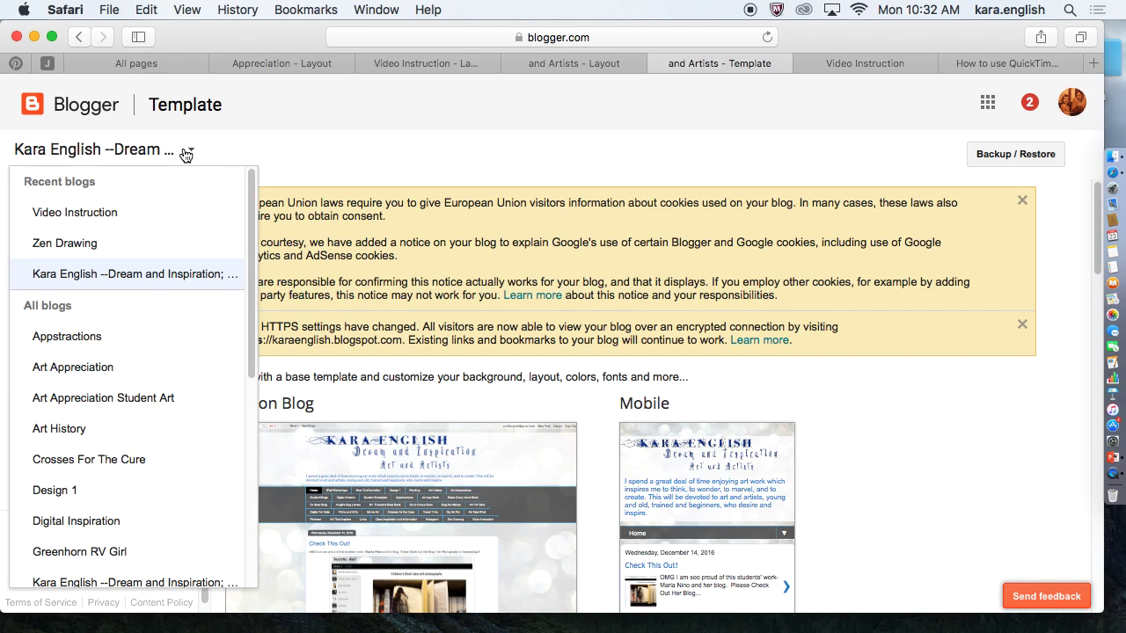
{"action": "scroll", "coordinate": [237, 264], "scroll_direction": "down", "scroll_amount": 10}
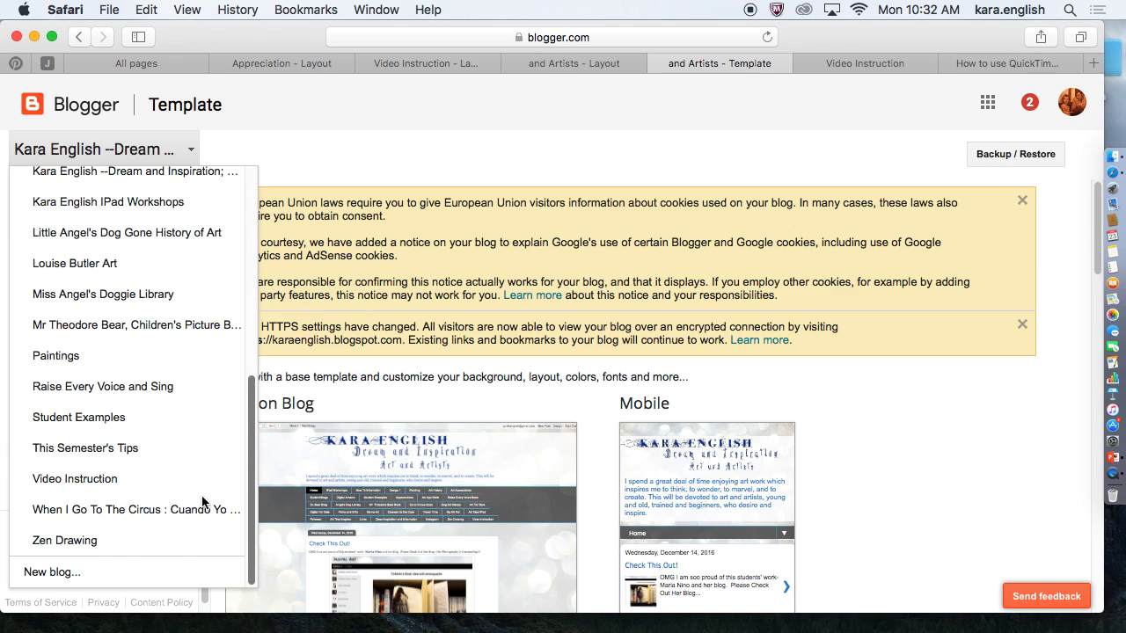
{"action": "left_click", "coordinate": [35, 572]}
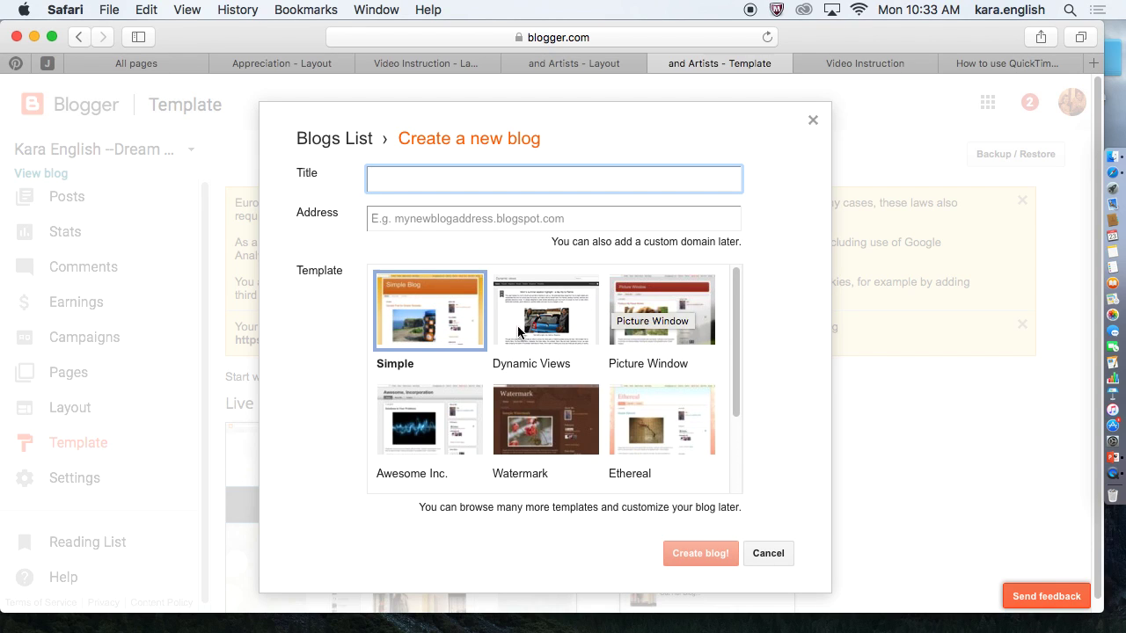
{"action": "left_click", "coordinate": [443, 302]}
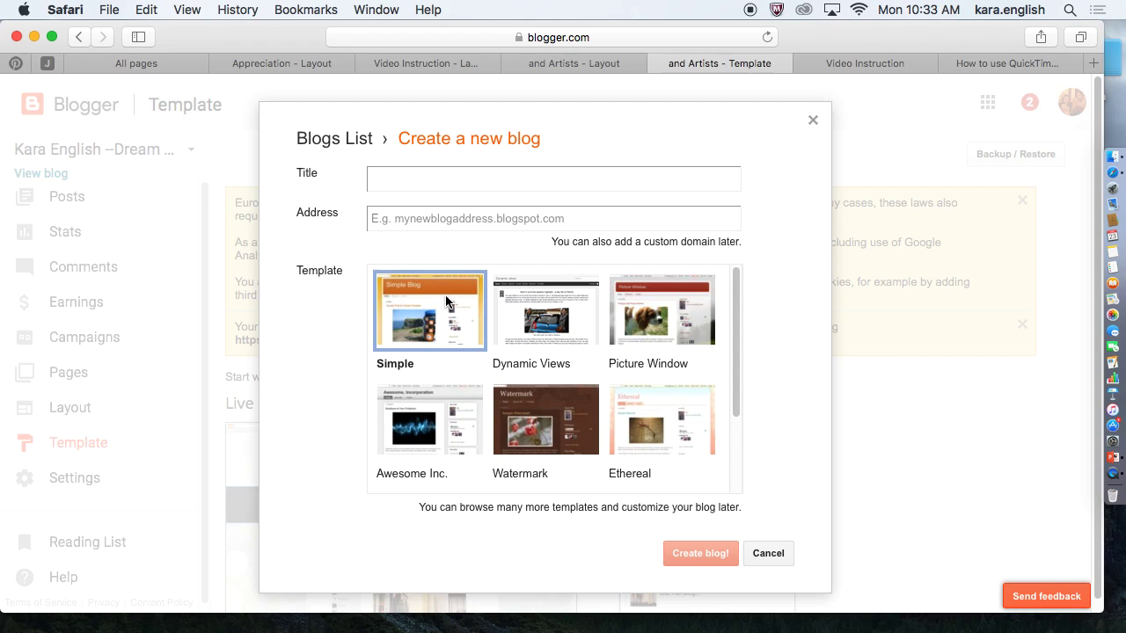
{"action": "left_click", "coordinate": [763, 563]}
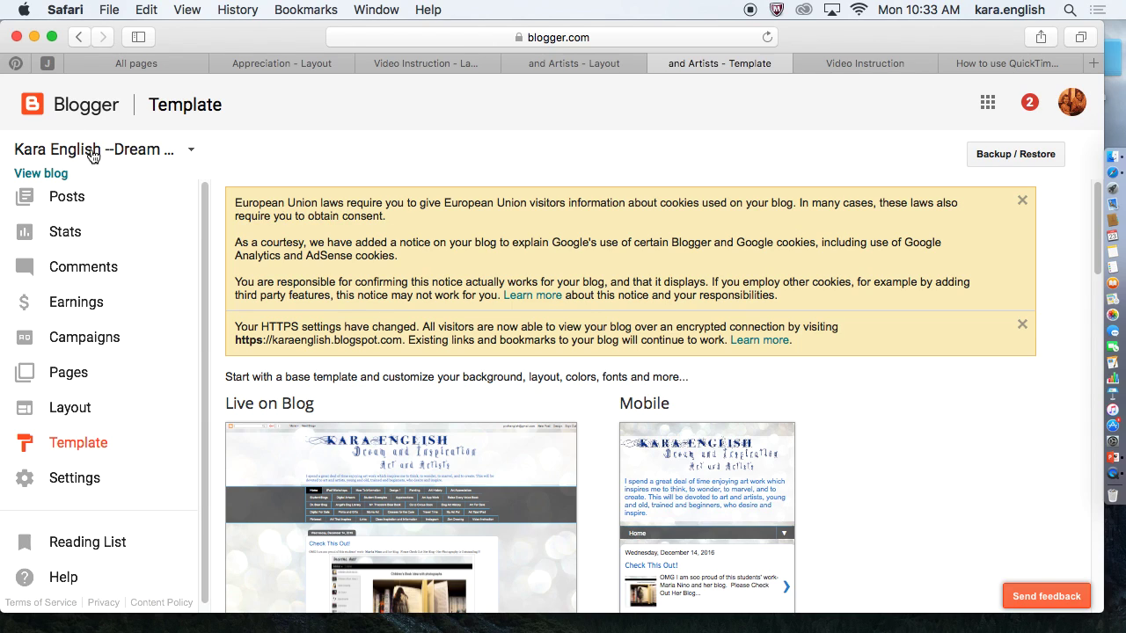
Switch to the Video Instruction blog and open its layout settings.
{"action": "left_click", "coordinate": [897, 65]}
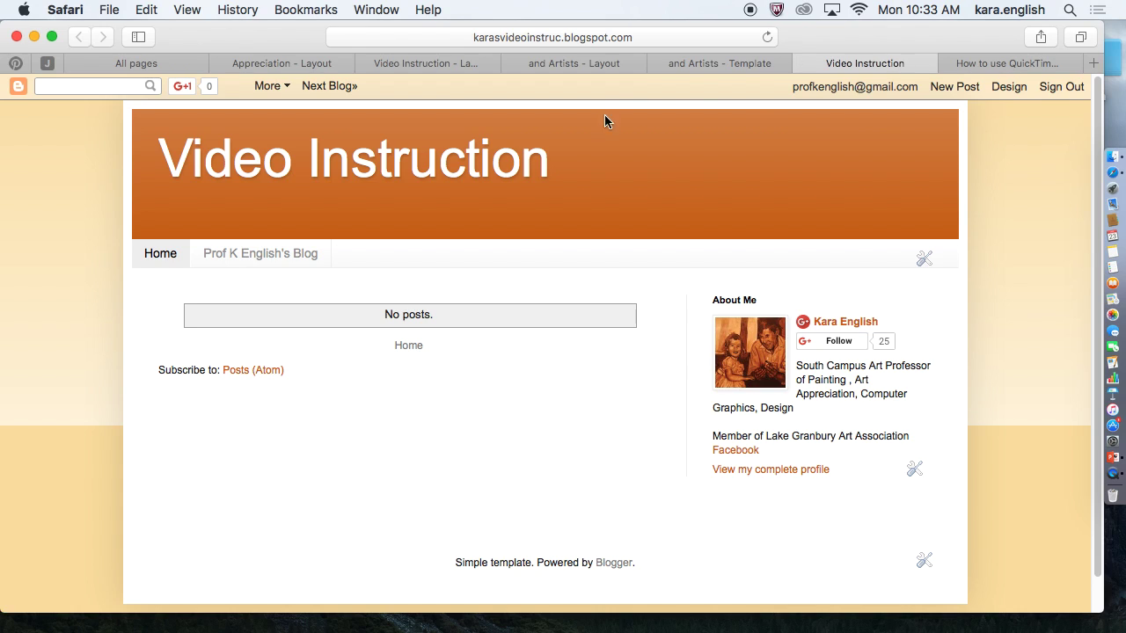
{"action": "scroll", "coordinate": [287, 225], "scroll_direction": "down", "scroll_amount": 1}
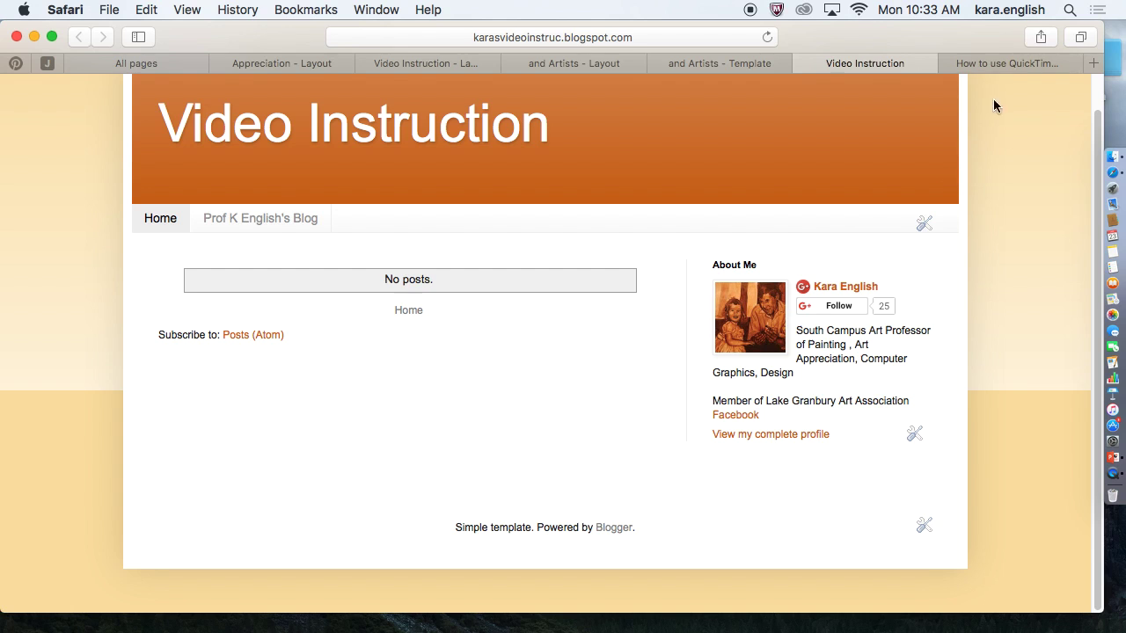
{"action": "scroll", "coordinate": [1095, 123], "scroll_direction": "up", "scroll_amount": 2}
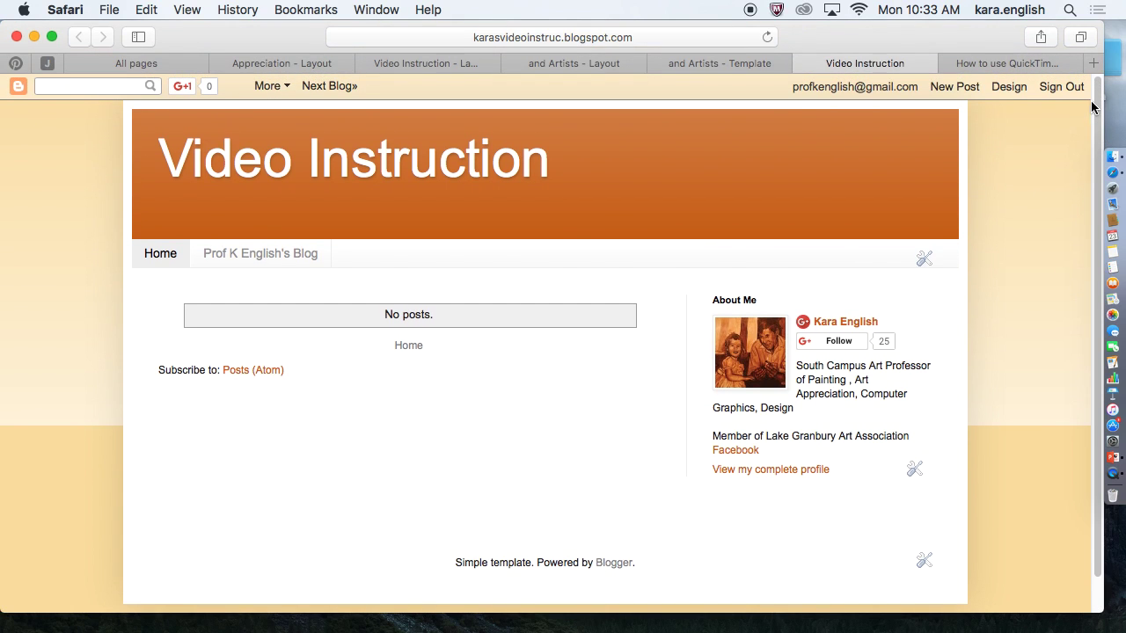
{"action": "left_click", "coordinate": [1004, 87]}
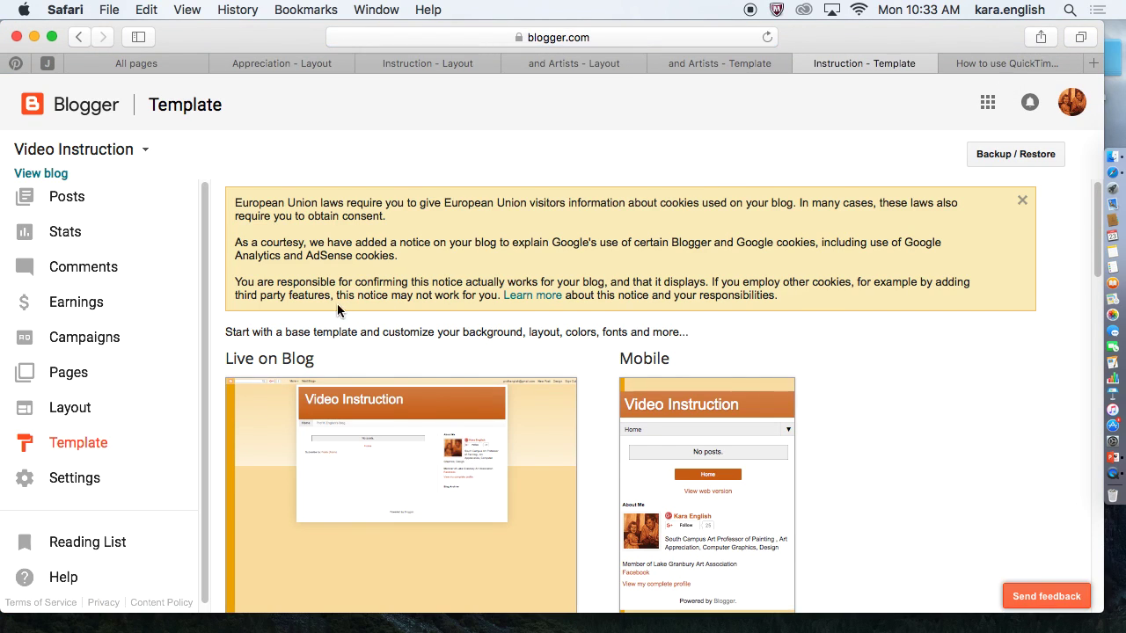
{"action": "left_click", "coordinate": [67, 410]}
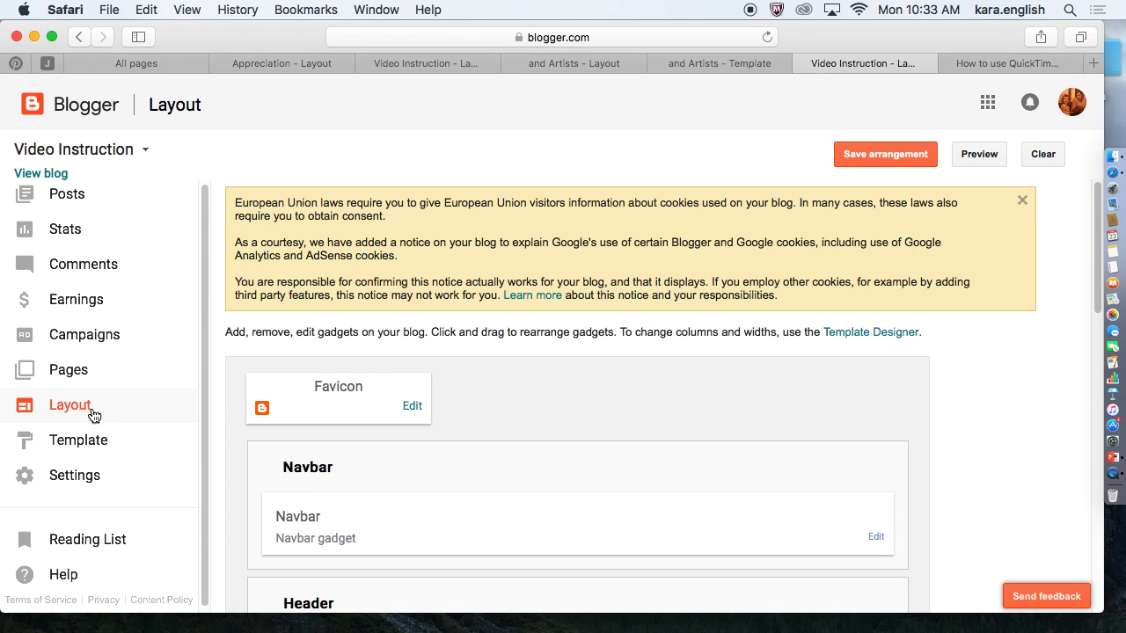
Open the Pages gadget in the Cross-Column section of the layout for editing.
{"action": "scroll", "coordinate": [1090, 311], "scroll_direction": "down", "scroll_amount": 5}
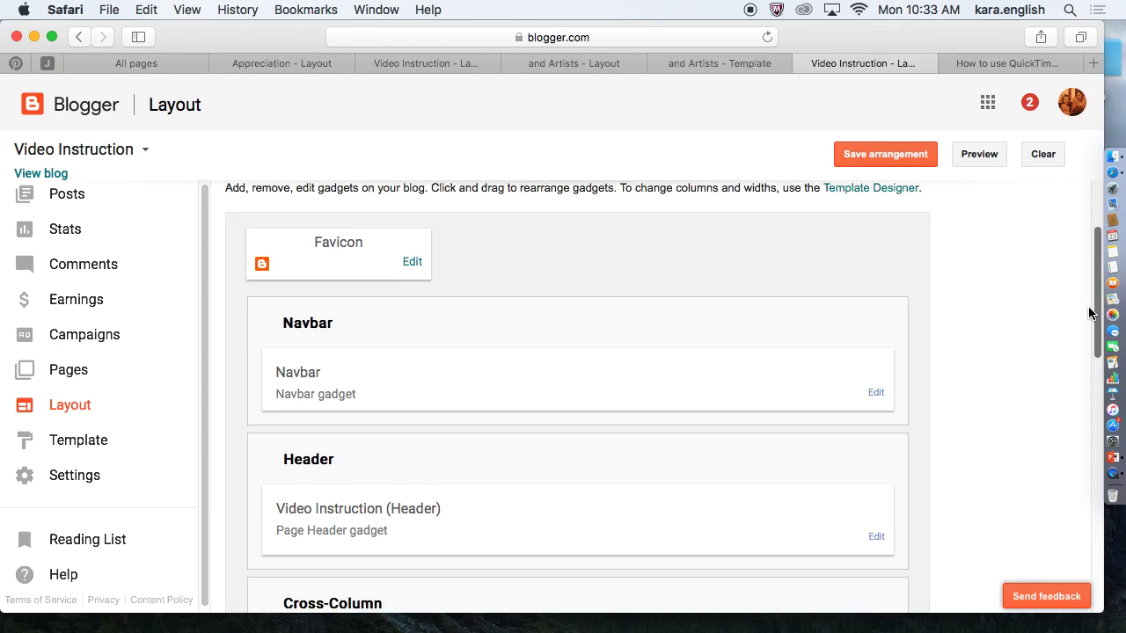
{"action": "scroll", "coordinate": [1082, 356], "scroll_direction": "down", "scroll_amount": 2}
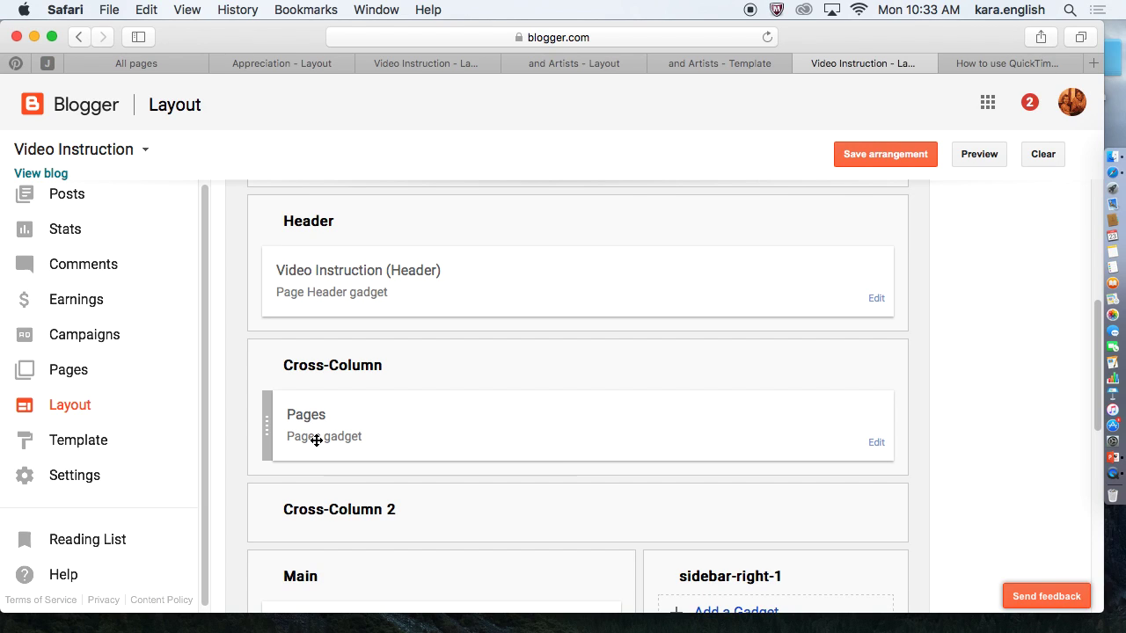
{"action": "left_click", "coordinate": [875, 443]}
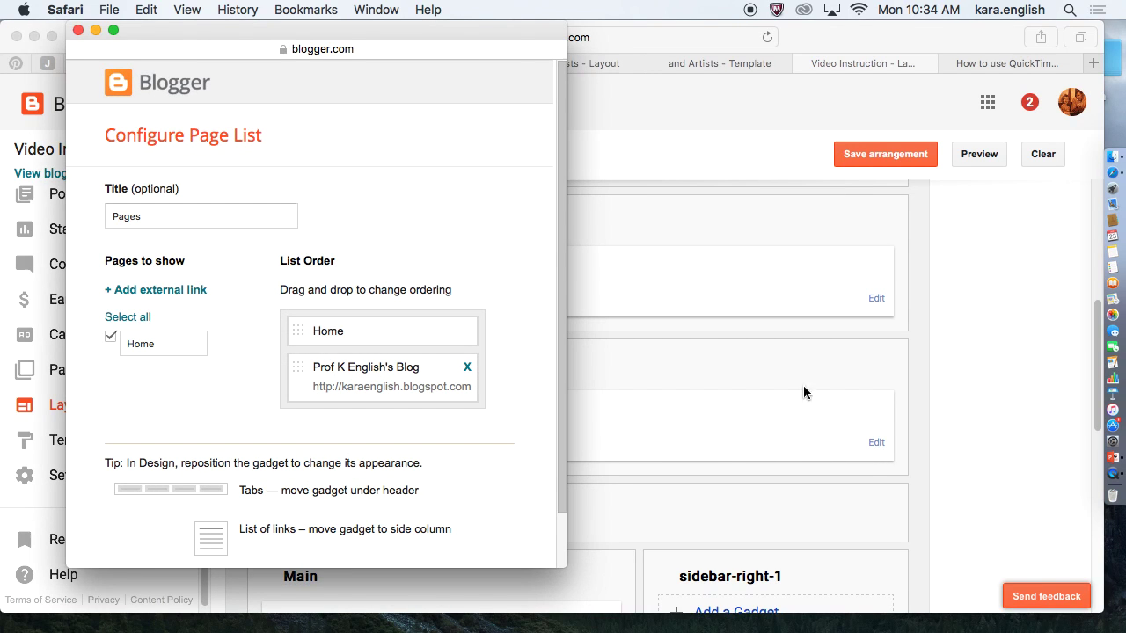
{"action": "scroll", "coordinate": [562, 213], "scroll_direction": "down", "scroll_amount": 1}
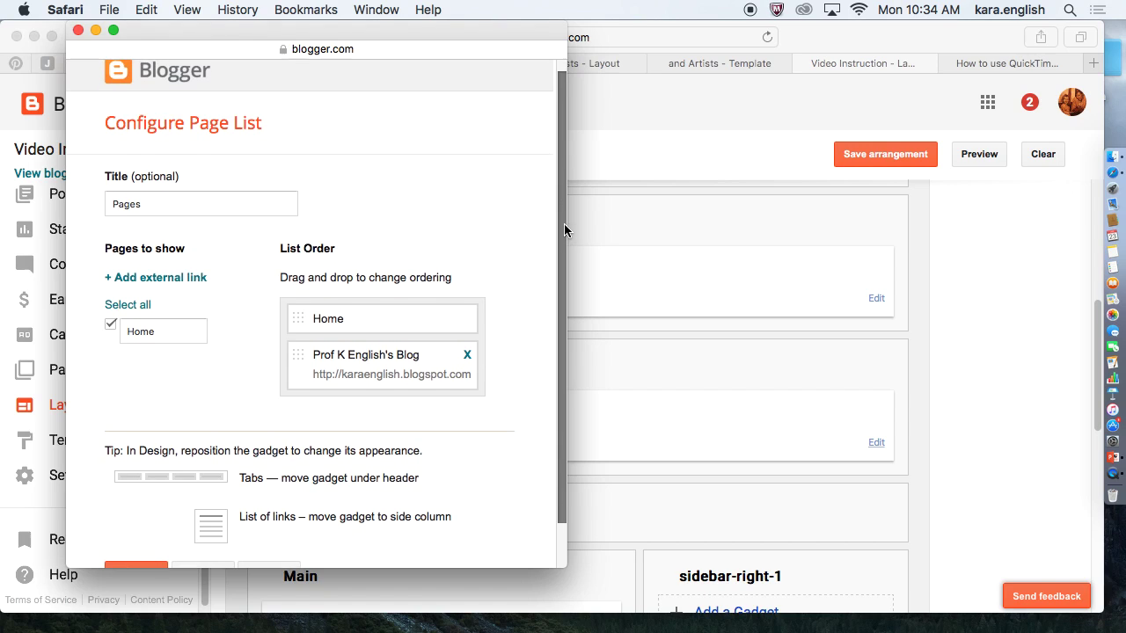
{"action": "scroll", "coordinate": [564, 220], "scroll_direction": "up", "scroll_amount": 1}
{"action": "scroll", "coordinate": [567, 213], "scroll_direction": "down", "scroll_amount": 2}
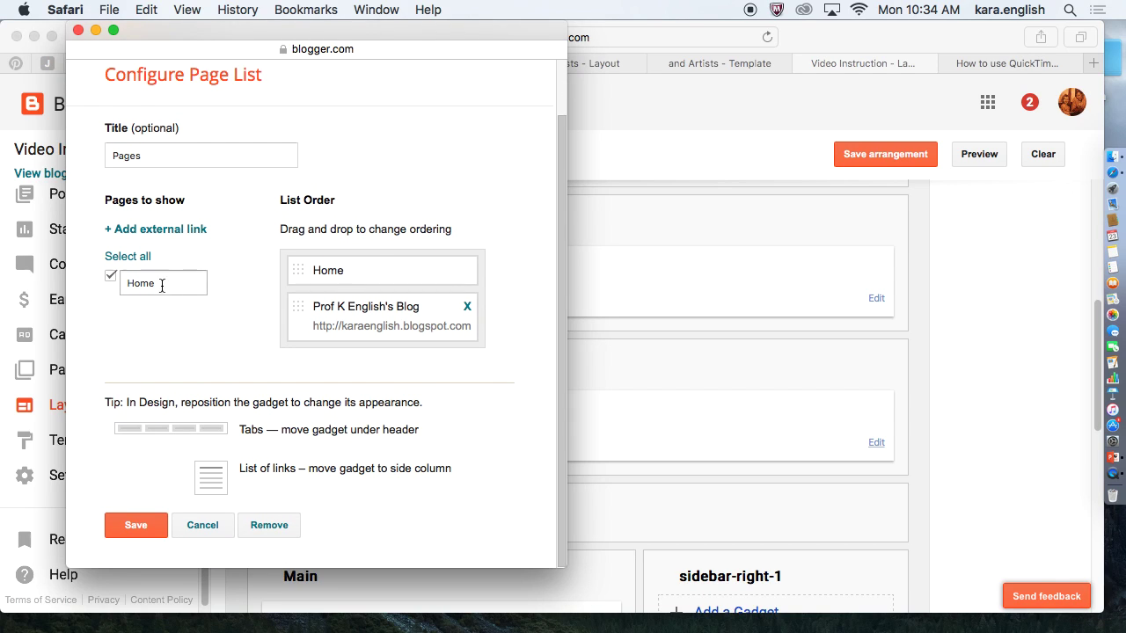
Start a new external link in the page list with the page title "Art Appreciation".
{"action": "left_click", "coordinate": [155, 231]}
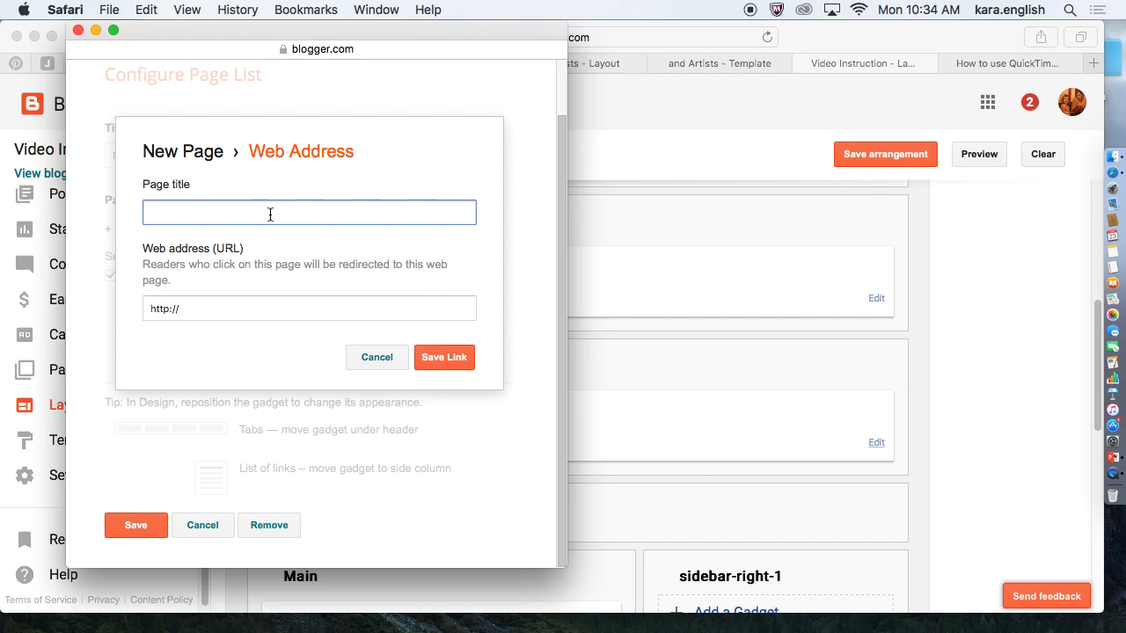
{"action": "type", "text": "Art Appreciation"}
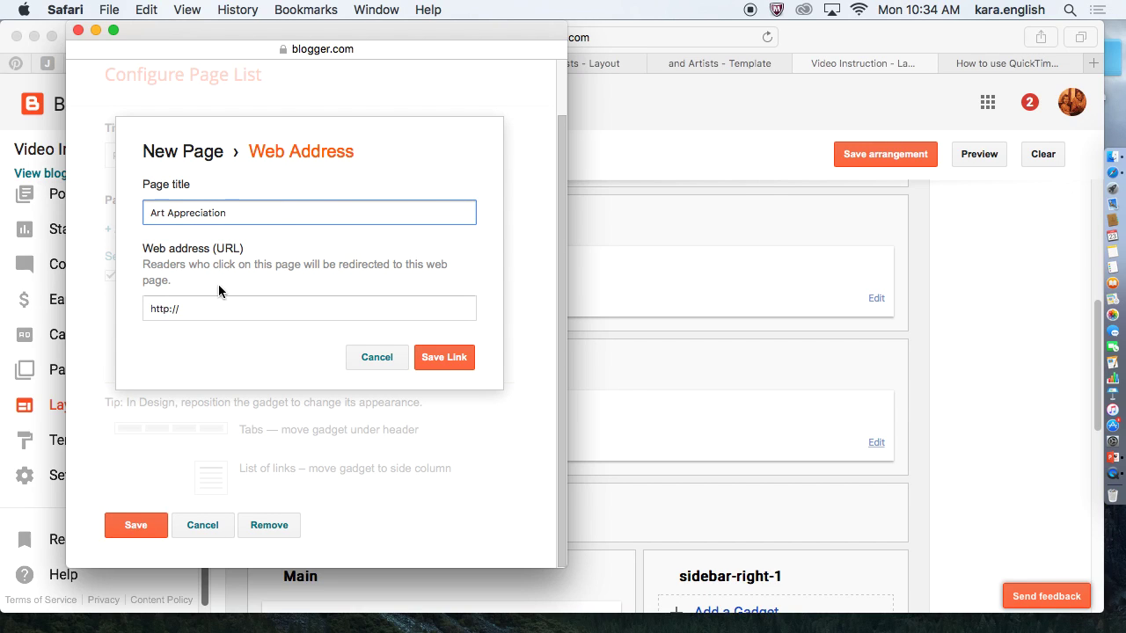
{"action": "left_click", "coordinate": [206, 305]}
{"action": "right_click", "coordinate": [206, 306]}
{"action": "left_click", "coordinate": [190, 309]}
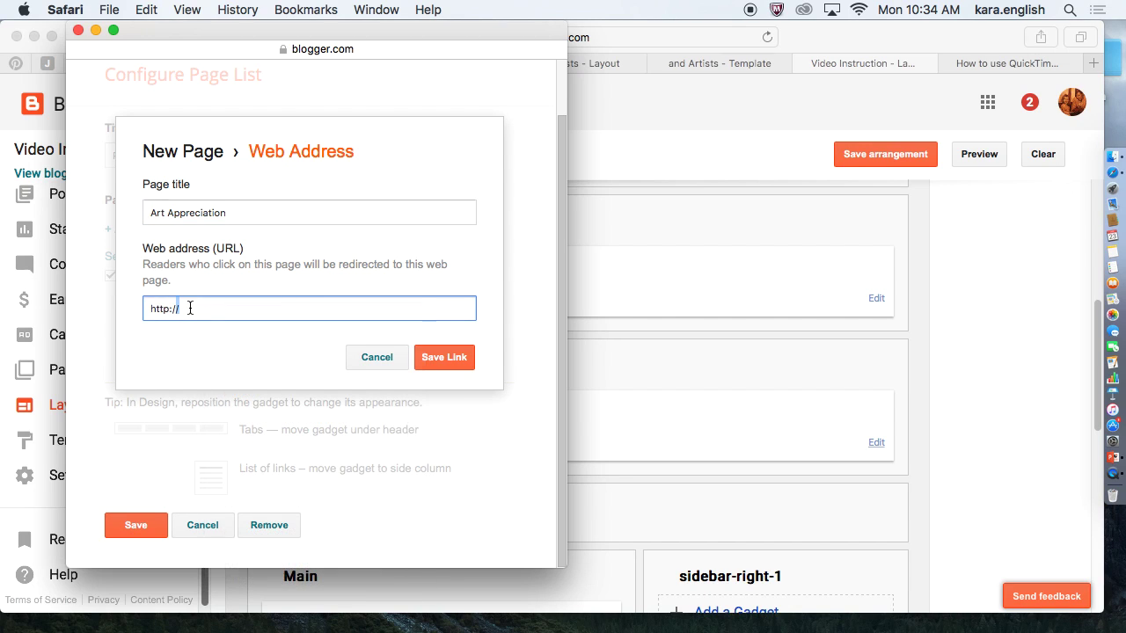
Switch to the Art Appreciation blog's layout page and view its public blog.
{"action": "left_click", "coordinate": [858, 46]}
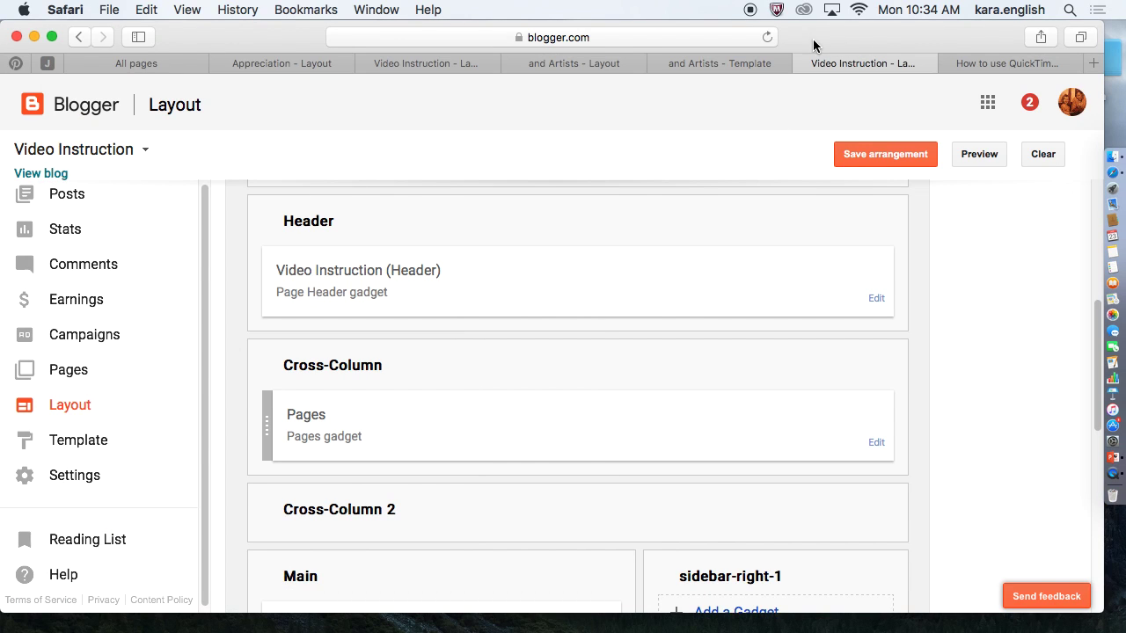
{"action": "left_click", "coordinate": [316, 61]}
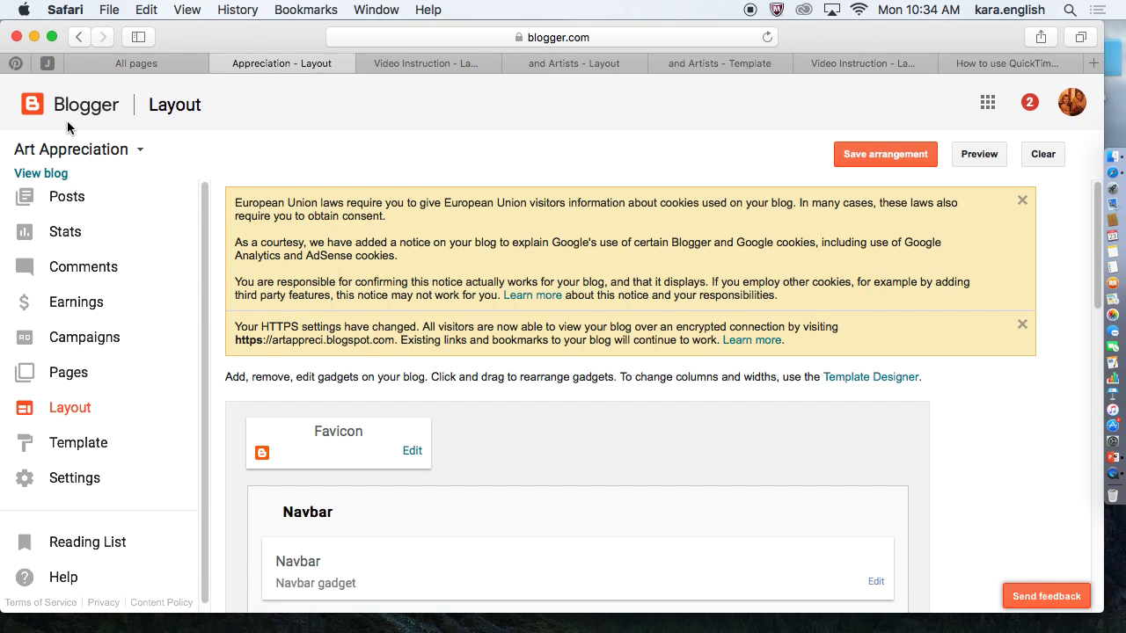
{"action": "left_click", "coordinate": [52, 174]}
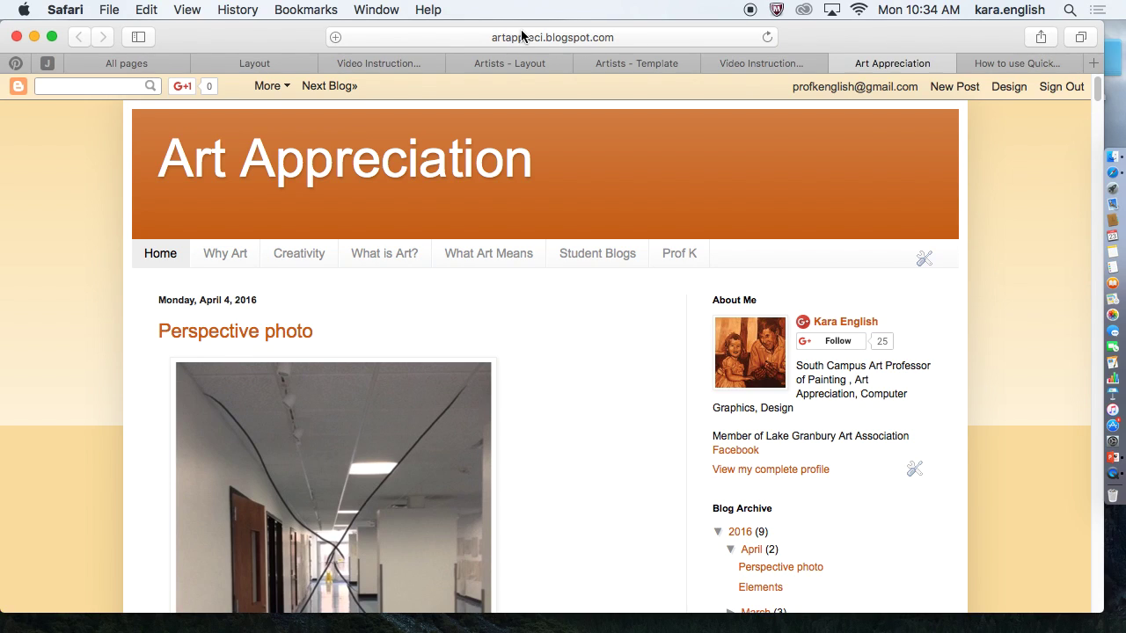
Copy the Art Appreciation blog's web address, artappreci.blogspot.com.
{"action": "right_click", "coordinate": [628, 35]}
{"action": "right_click", "coordinate": [620, 36]}
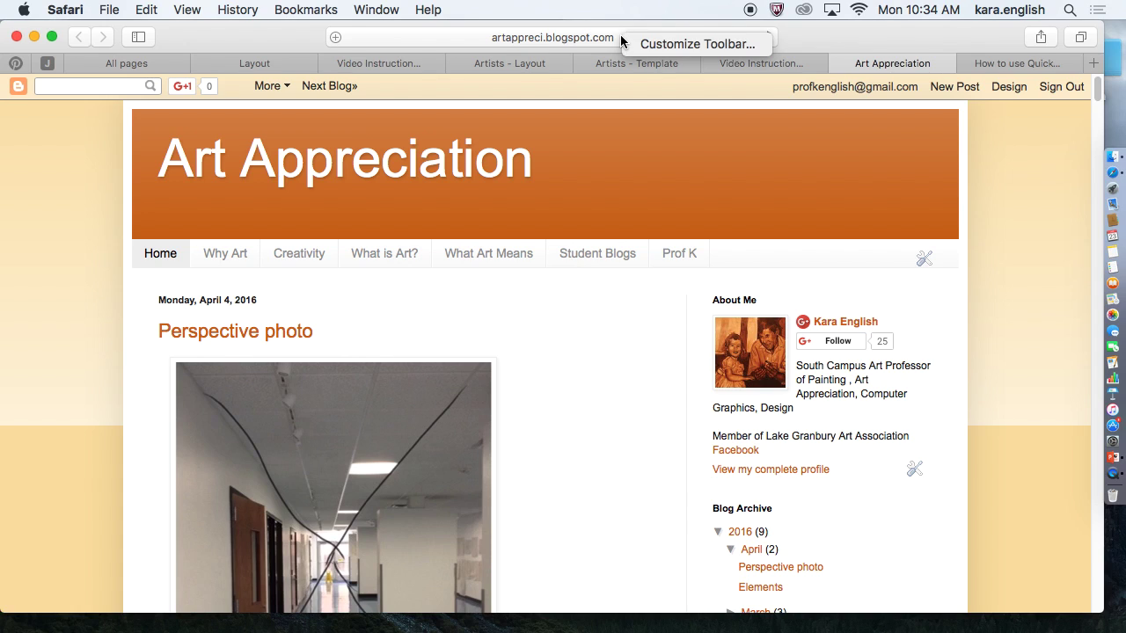
{"action": "left_click", "coordinate": [611, 32]}
{"action": "right_click", "coordinate": [612, 33]}
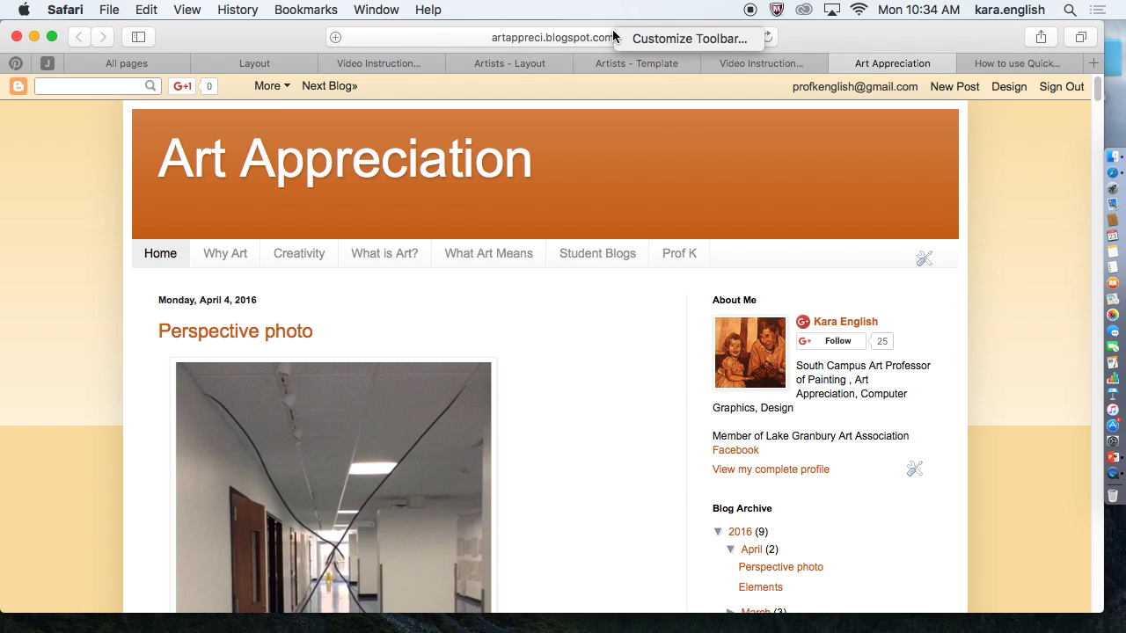
{"action": "right_click", "coordinate": [615, 37]}
{"action": "left_click", "coordinate": [761, 38]}
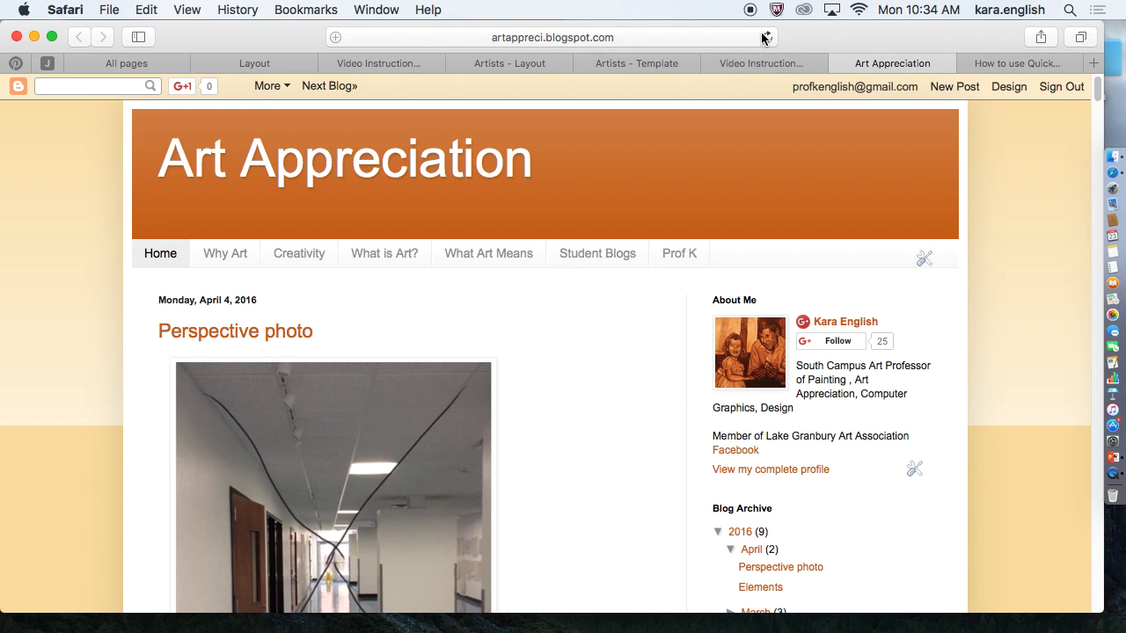
{"action": "left_click", "coordinate": [643, 34]}
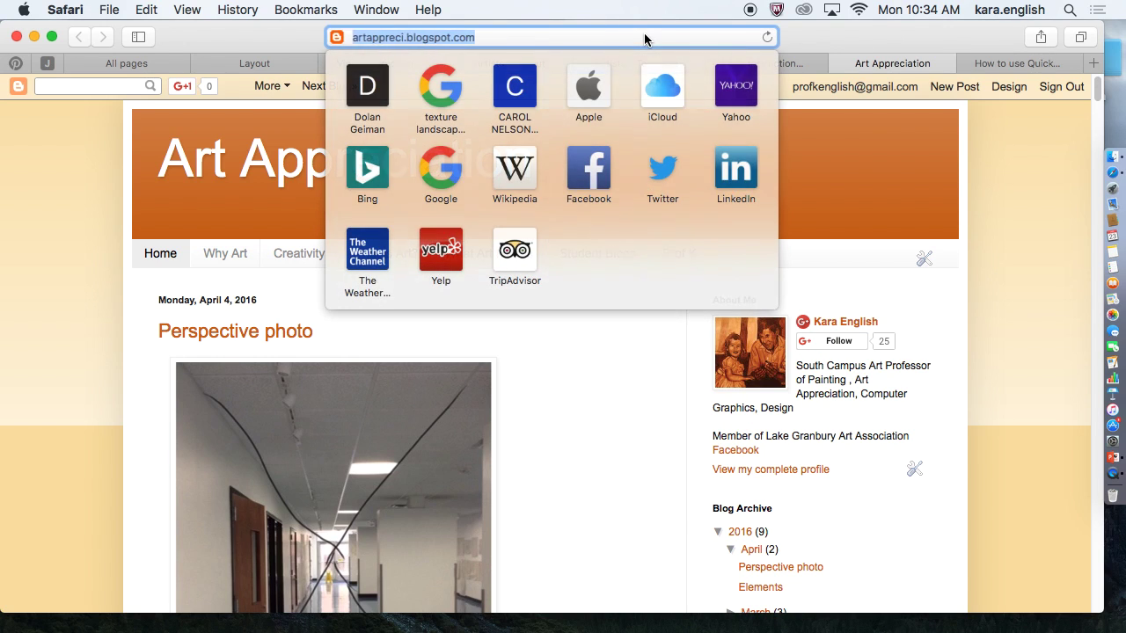
{"action": "right_click", "coordinate": [645, 35]}
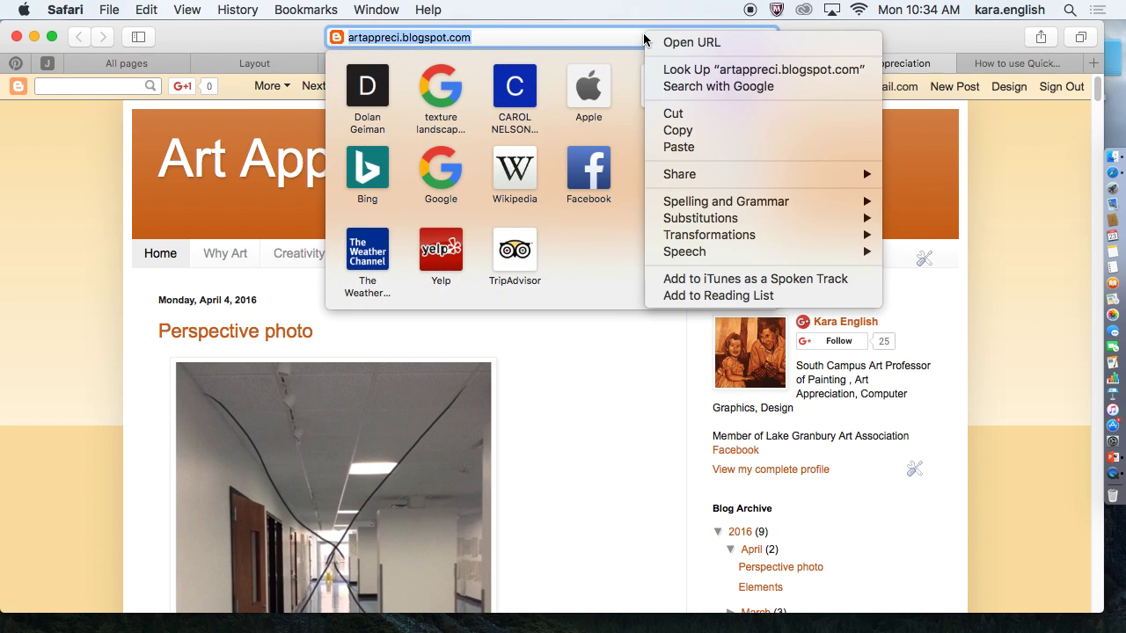
{"action": "left_click", "coordinate": [692, 132]}
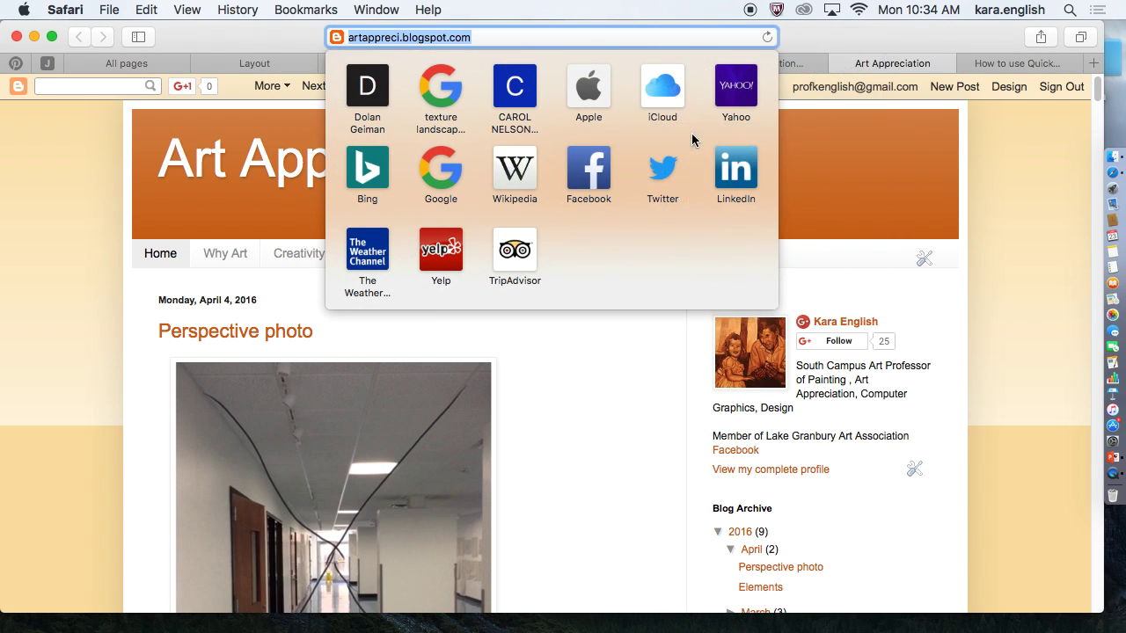
{"action": "left_click", "coordinate": [237, 35]}
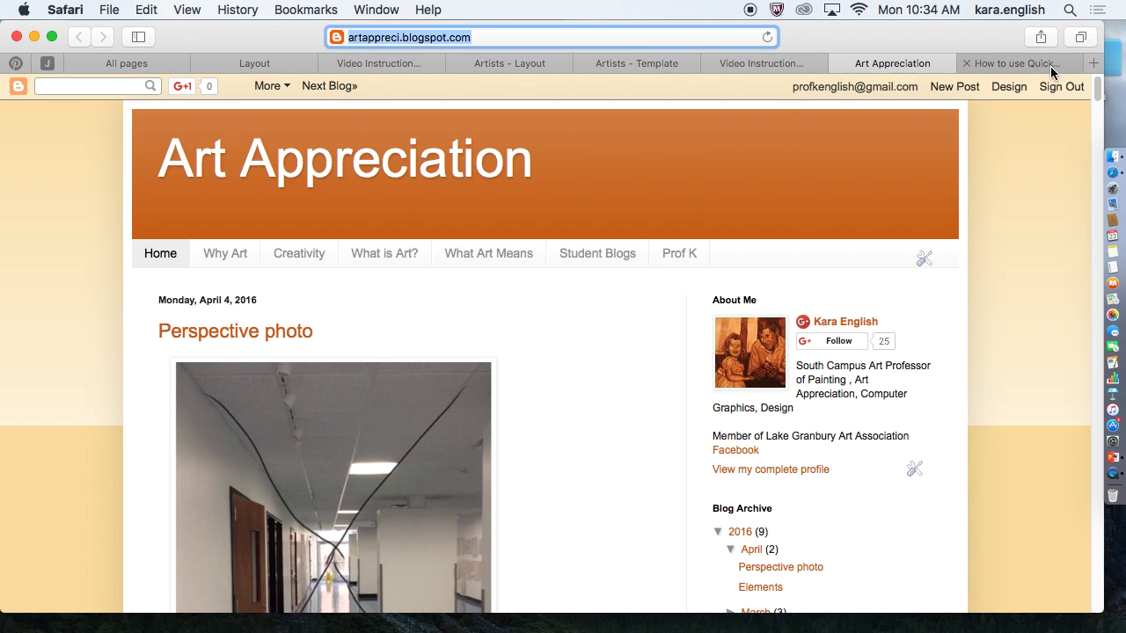
{"action": "left_click", "coordinate": [768, 61]}
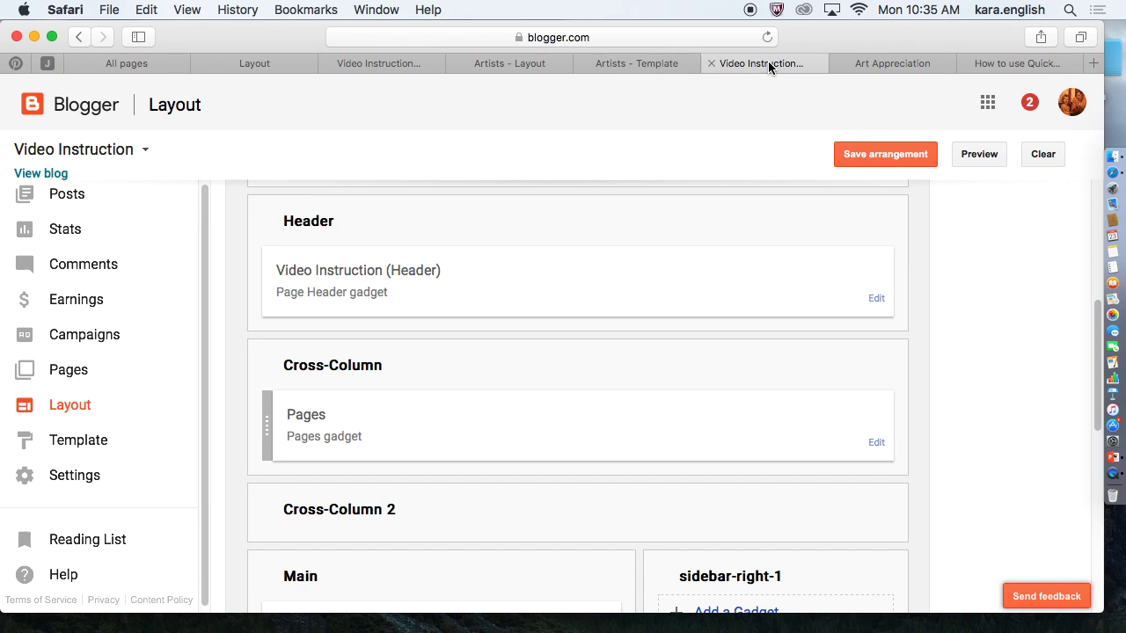
{"action": "left_click", "coordinate": [875, 442]}
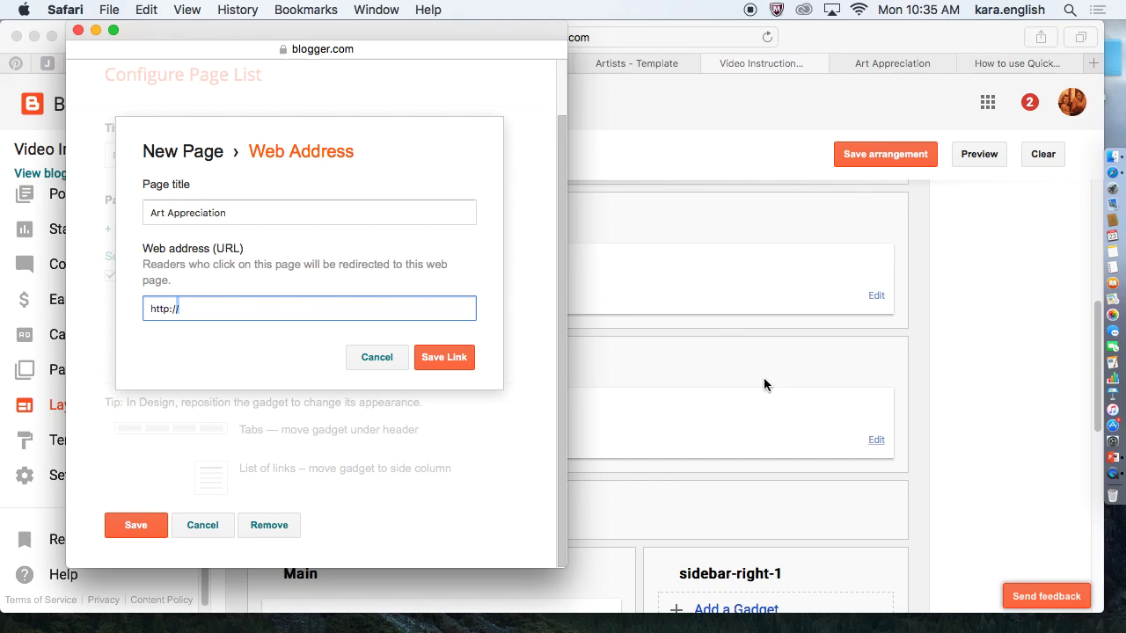
{"action": "left_click_drag", "start_coordinate": [181, 309], "coordinate": [135, 308]}
{"action": "right_click", "coordinate": [201, 309]}
{"action": "left_click", "coordinate": [234, 393]}
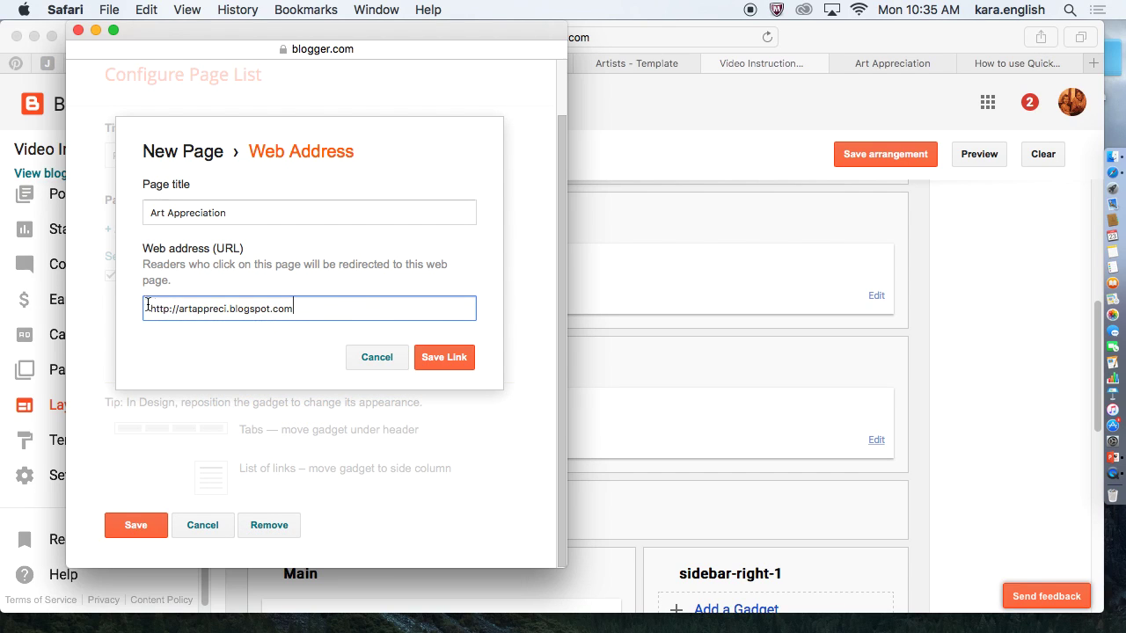
{"action": "left_click", "coordinate": [434, 358]}
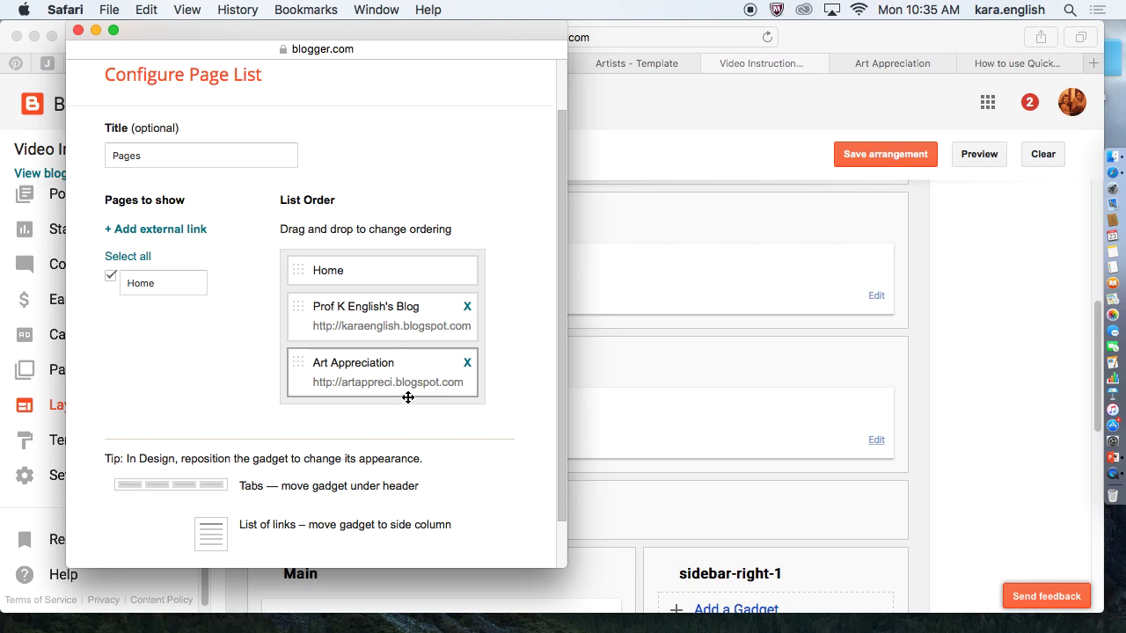
Save the Video Instruction blog's page list and its layout arrangement.
{"action": "left_click_drag", "start_coordinate": [558, 281], "coordinate": [562, 417]}
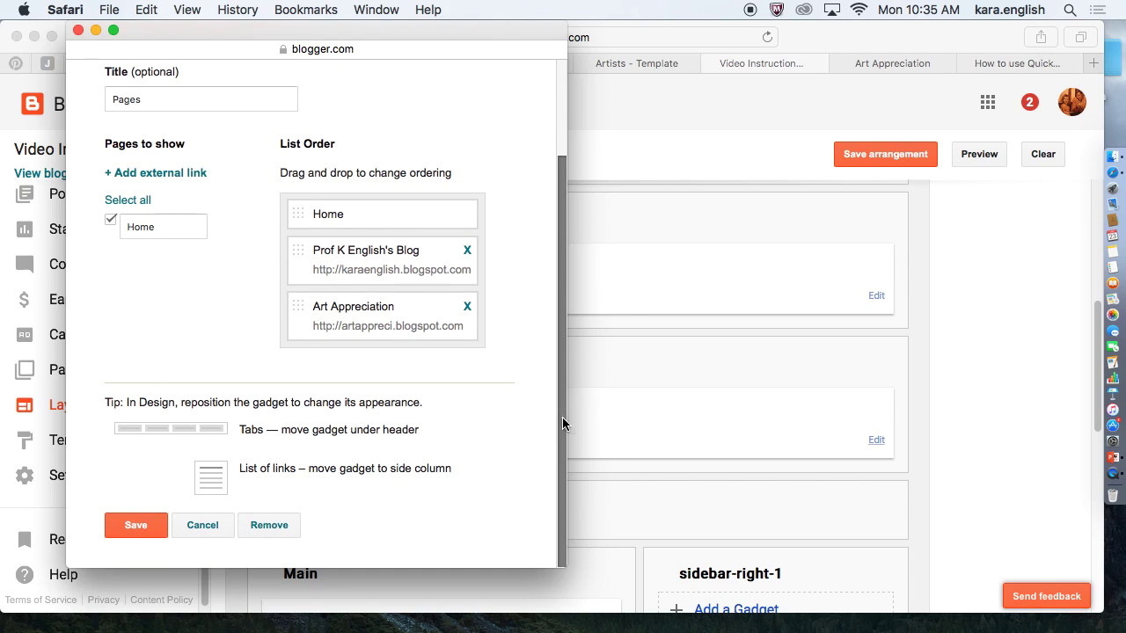
{"action": "left_click", "coordinate": [154, 533]}
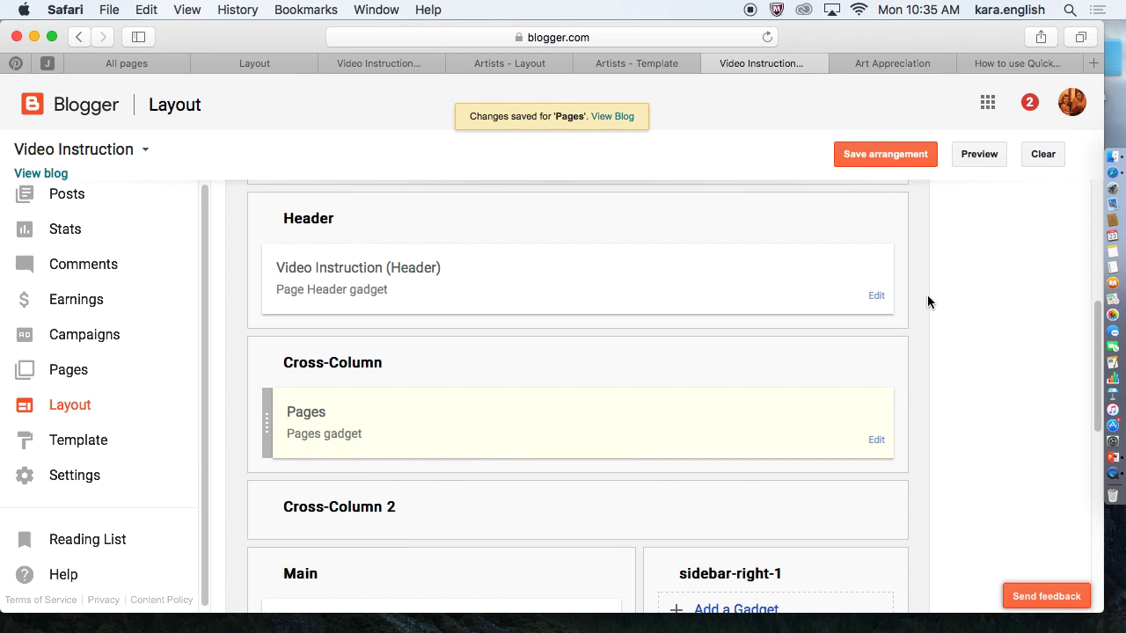
{"action": "left_click", "coordinate": [889, 156]}
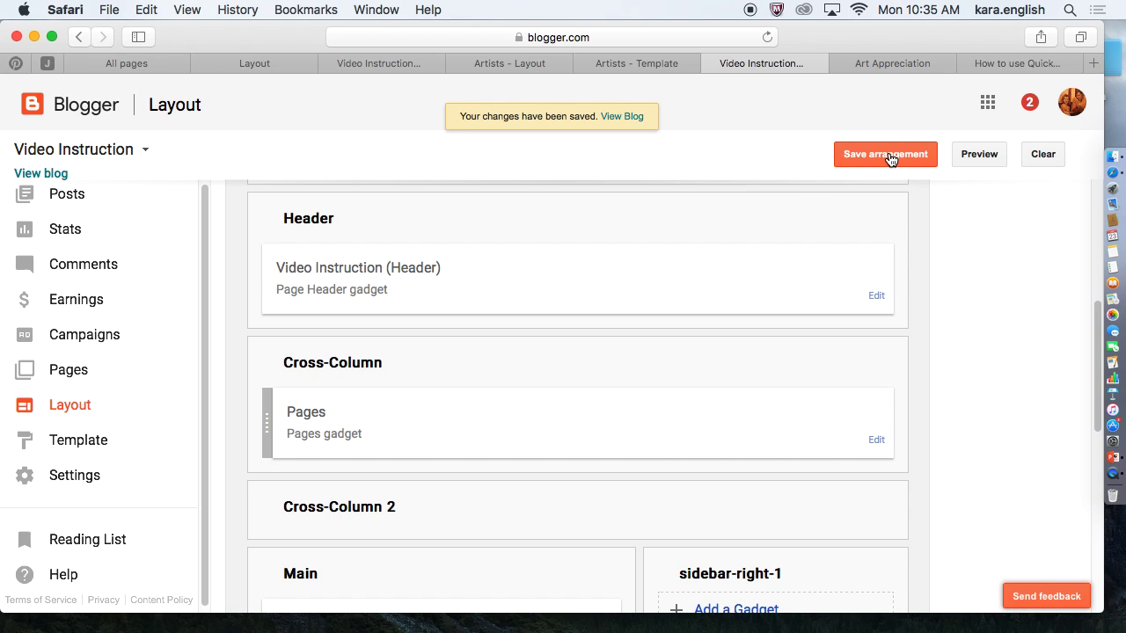
View the public Video Instruction blog and follow its Art Appreciation link.
{"action": "left_click", "coordinate": [620, 119]}
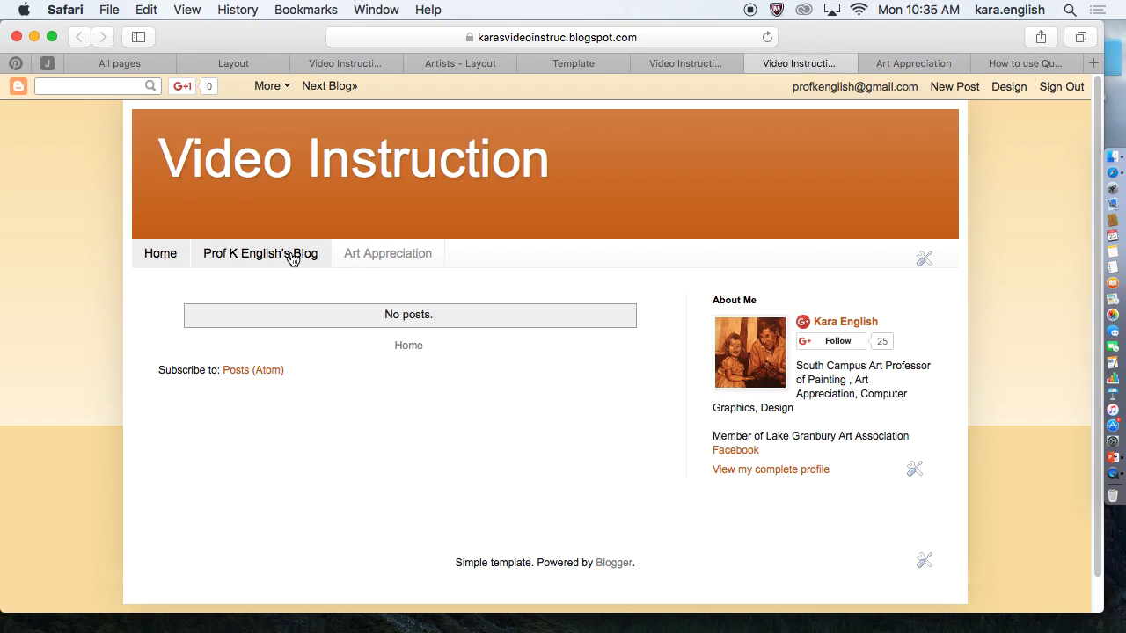
{"action": "left_click", "coordinate": [392, 257]}
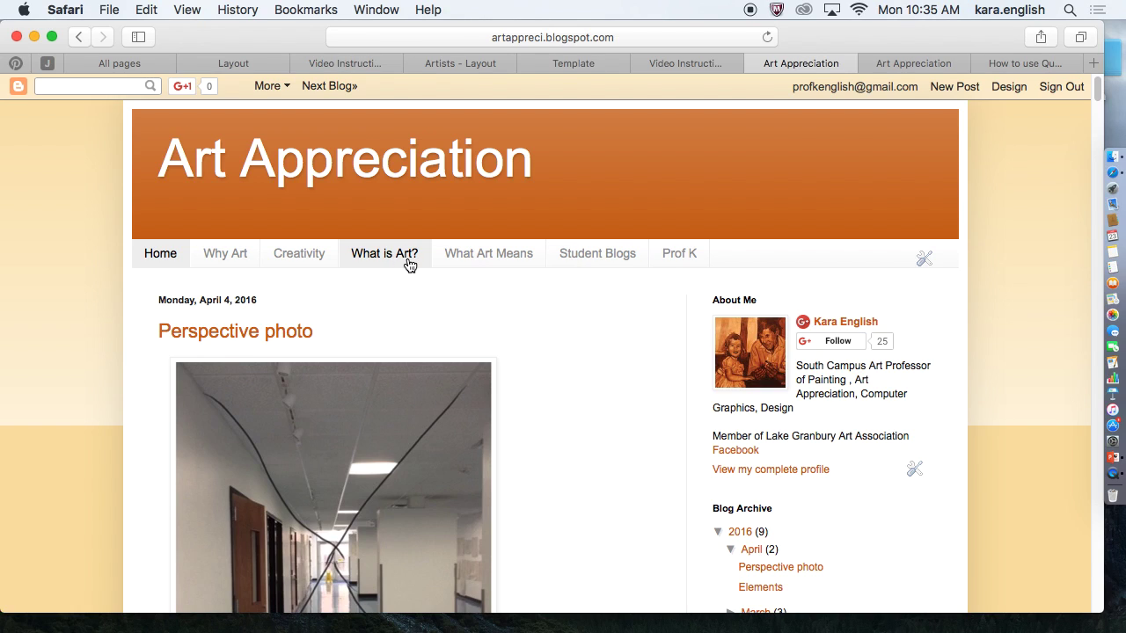
Open the Art Appreciation blog's layout from its public page and bring up the Pages gadget's page list settings.
{"action": "left_click", "coordinate": [997, 89]}
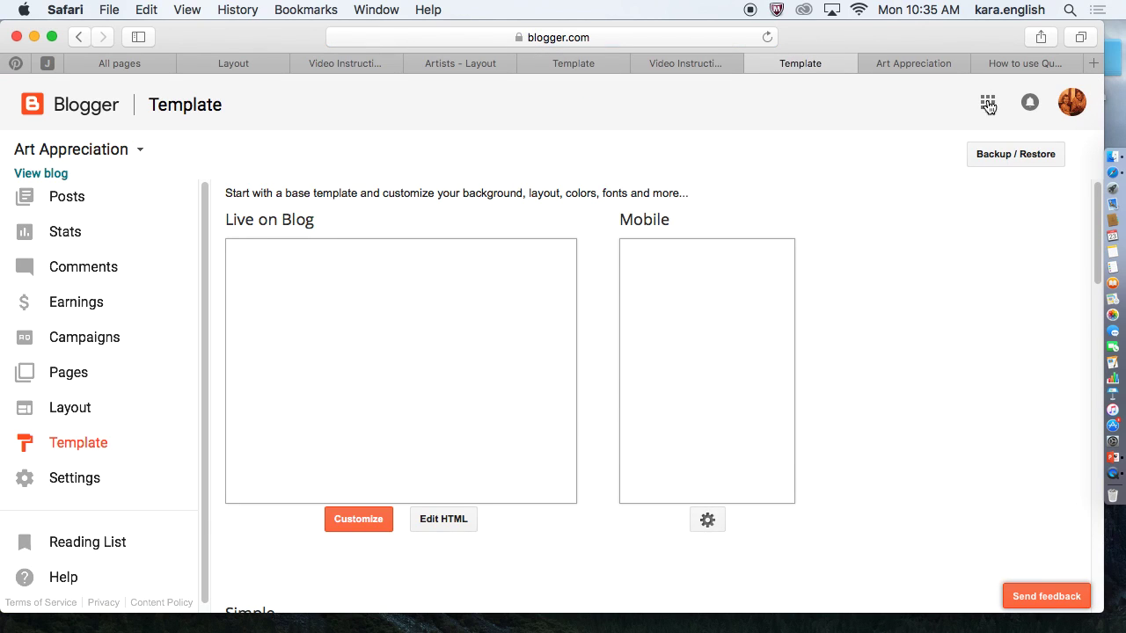
{"action": "left_click", "coordinate": [59, 407]}
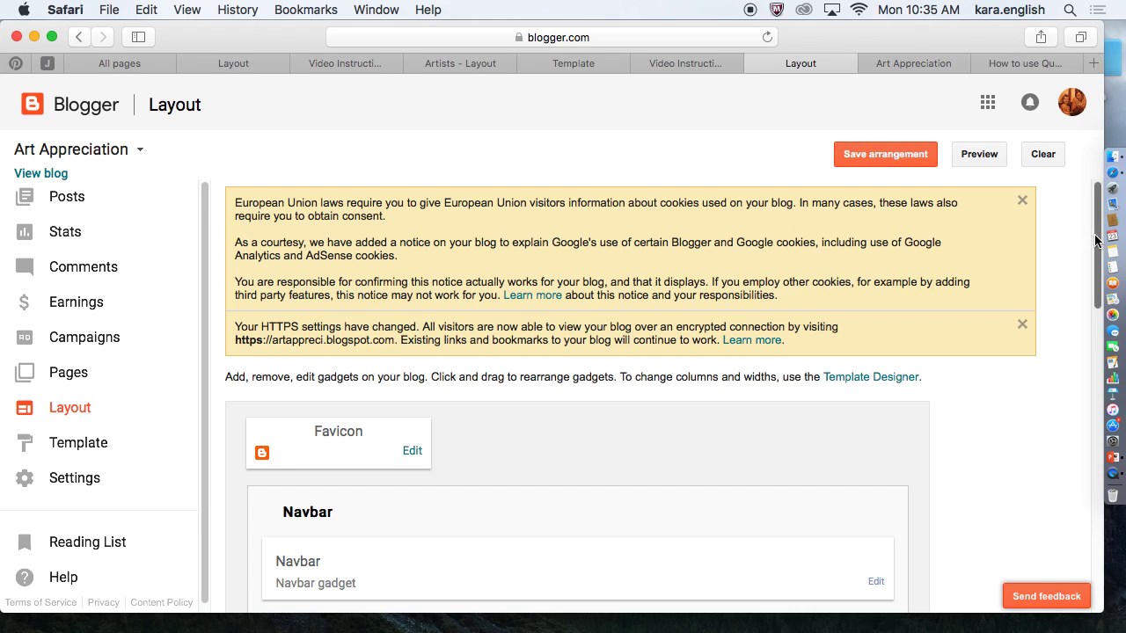
{"action": "left_click_drag", "start_coordinate": [1096, 239], "coordinate": [1097, 330]}
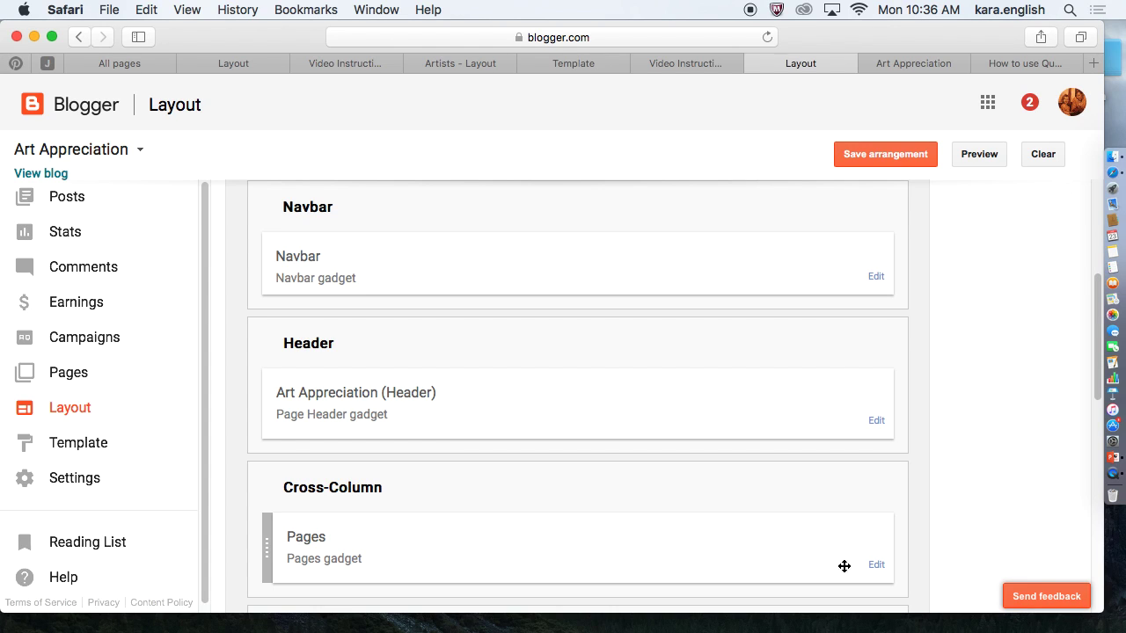
{"action": "left_click", "coordinate": [876, 567]}
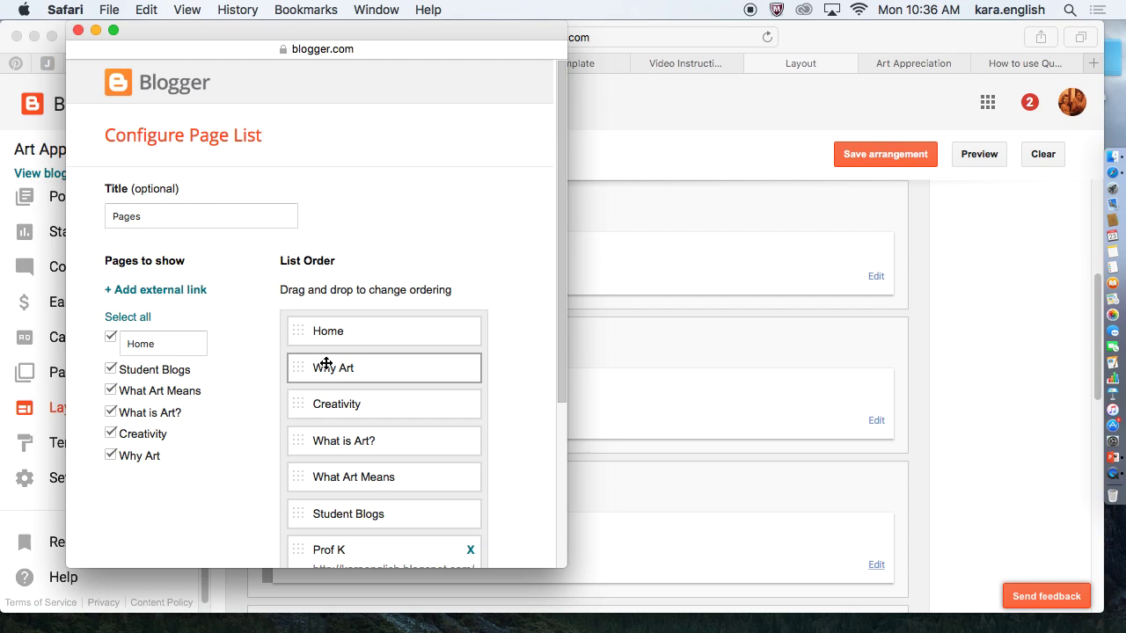
{"action": "scroll", "coordinate": [561, 339], "scroll_direction": "down", "scroll_amount": 3}
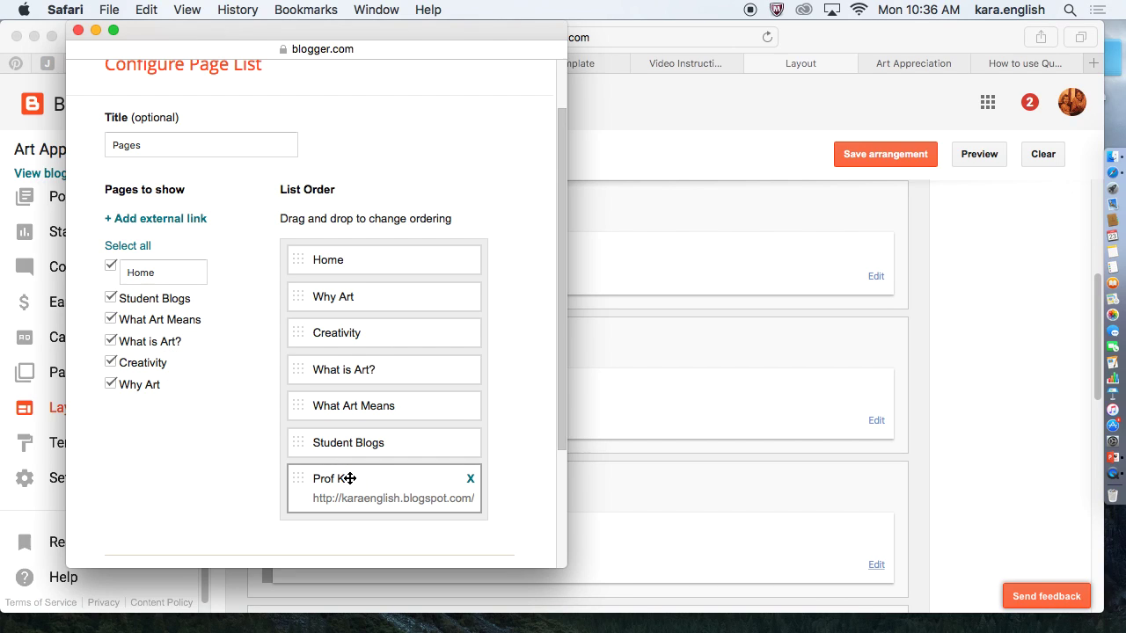
Start a new external link titled "Video Instruction" and clear its default web address.
{"action": "left_click", "coordinate": [155, 219]}
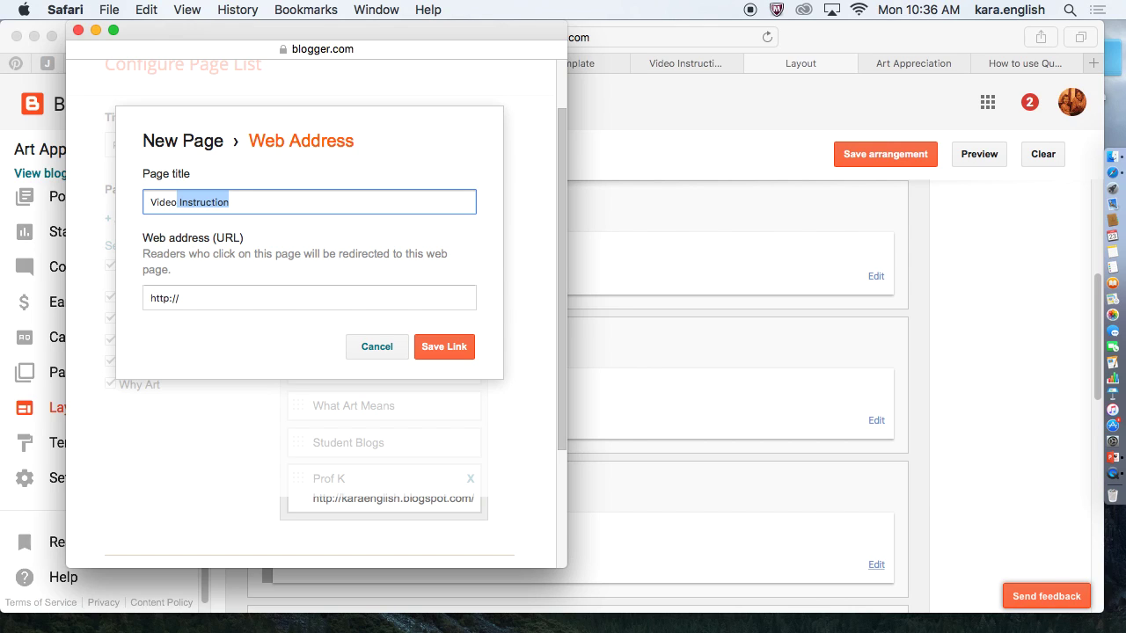
{"action": "left_click", "coordinate": [254, 201]}
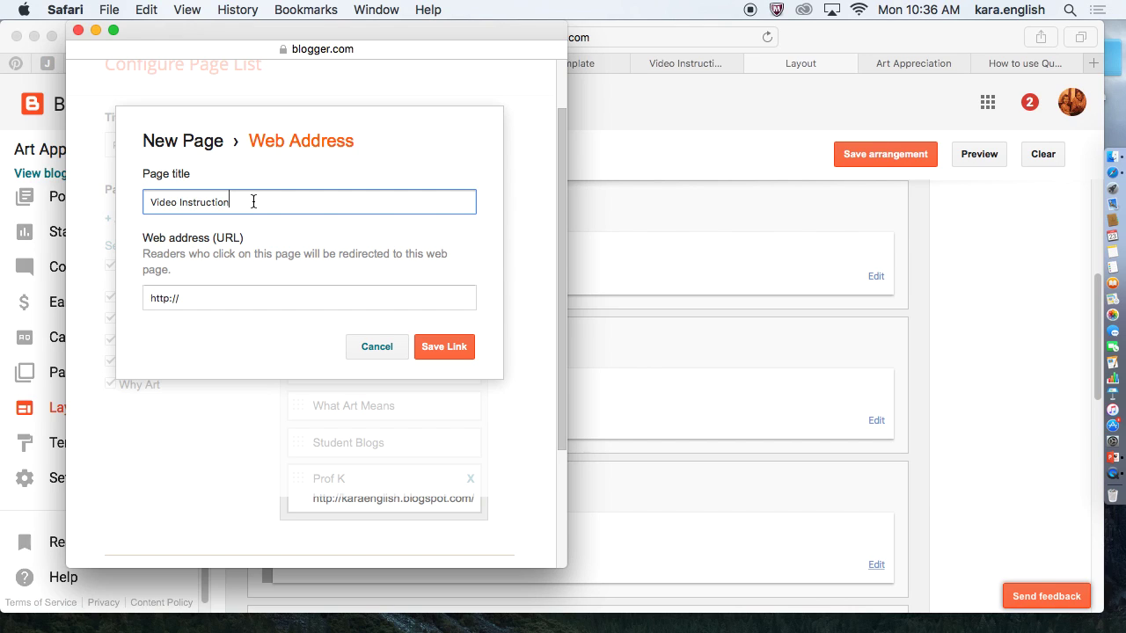
{"action": "left_click_drag", "start_coordinate": [195, 302], "coordinate": [133, 299]}
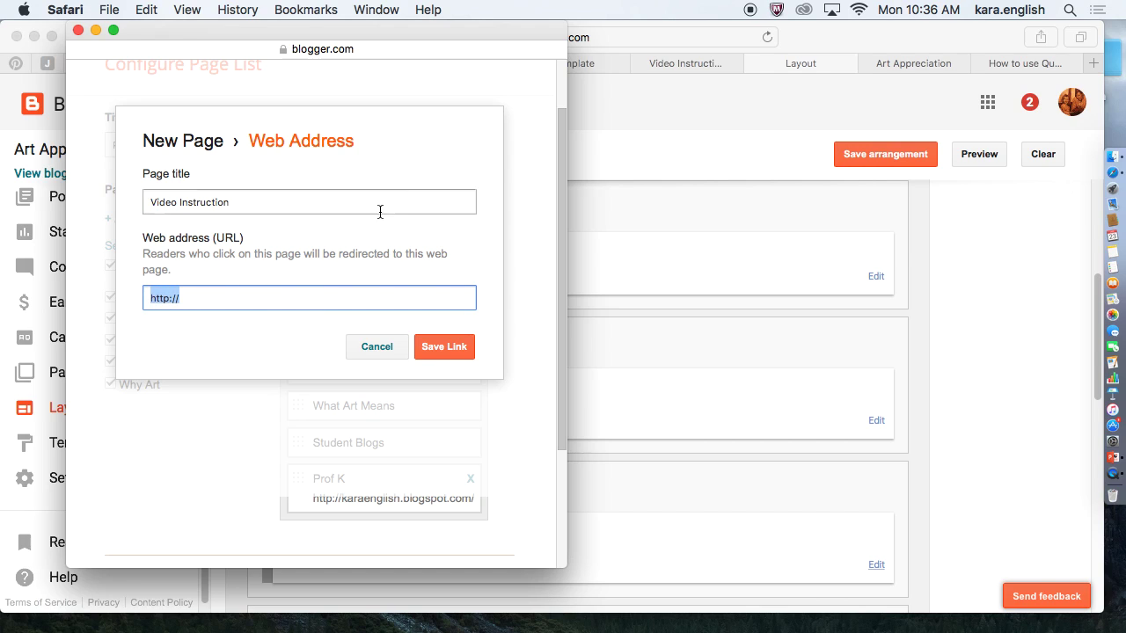
{"action": "key", "text": "BackSpace"}
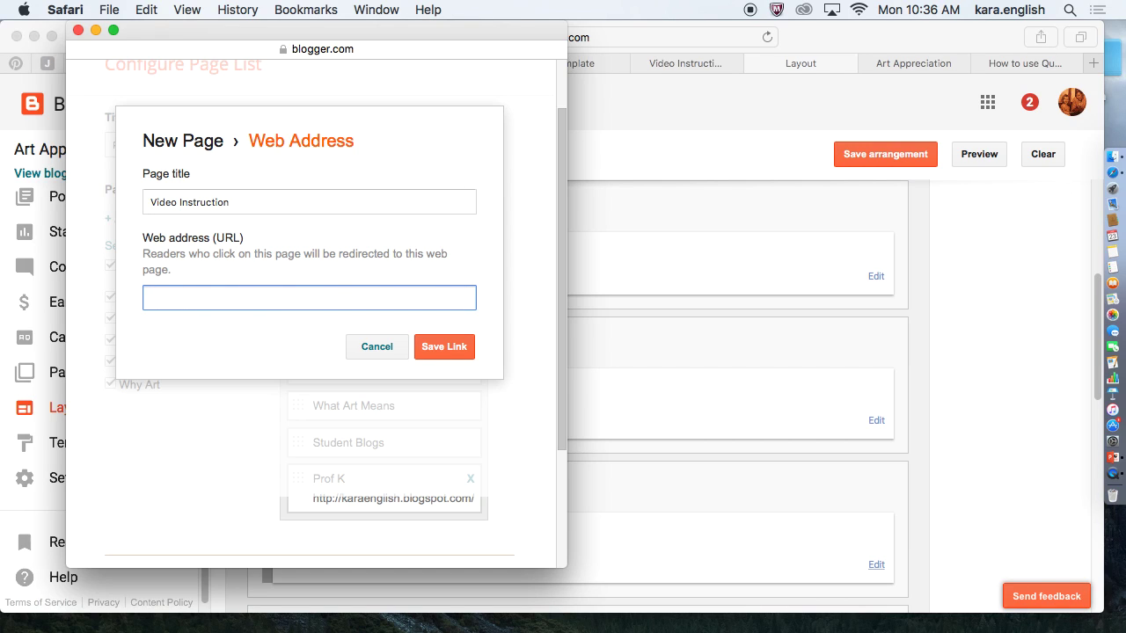
View the public Video Instruction blog and copy its web address, karasvideoinstruc.blogspot.com.
{"action": "left_click", "coordinate": [688, 63]}
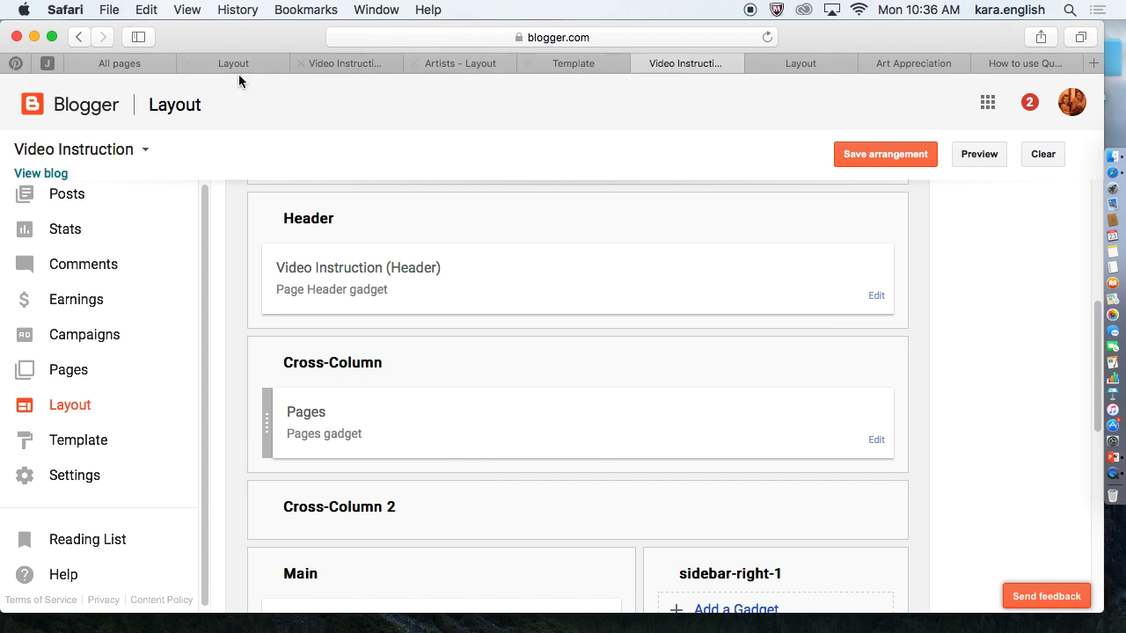
{"action": "left_click", "coordinate": [41, 173]}
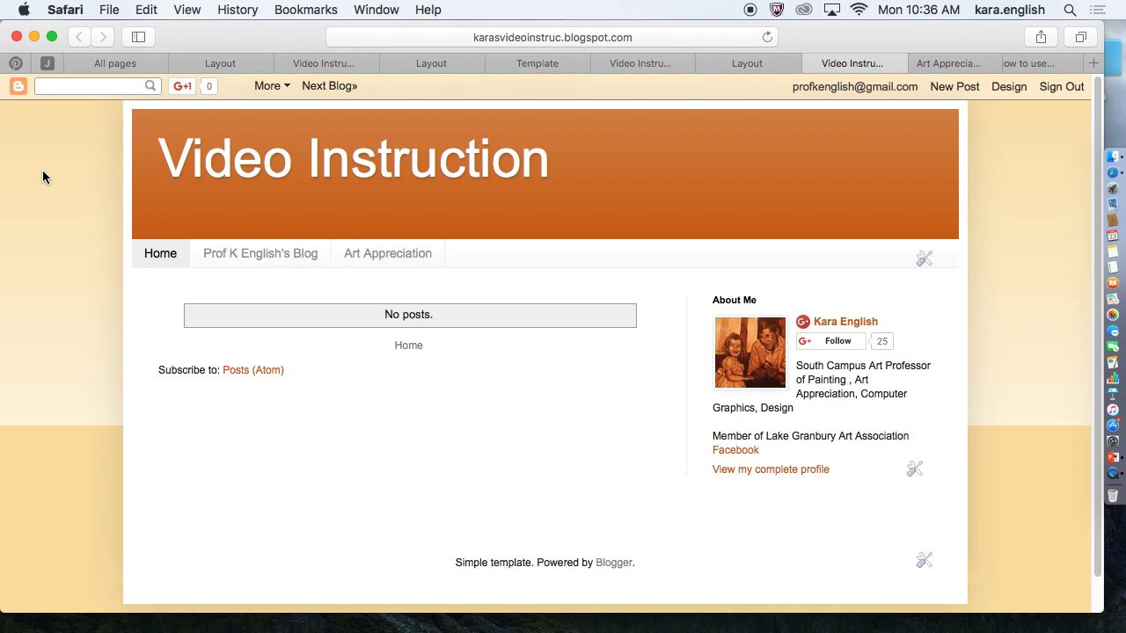
{"action": "left_click", "coordinate": [490, 35]}
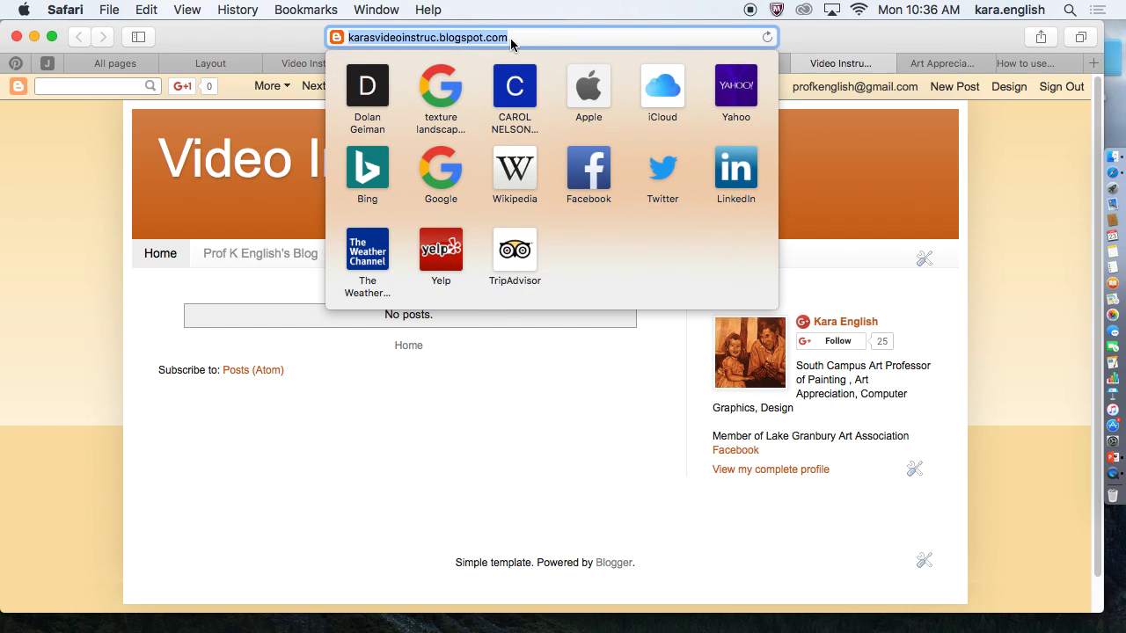
{"action": "right_click", "coordinate": [514, 40]}
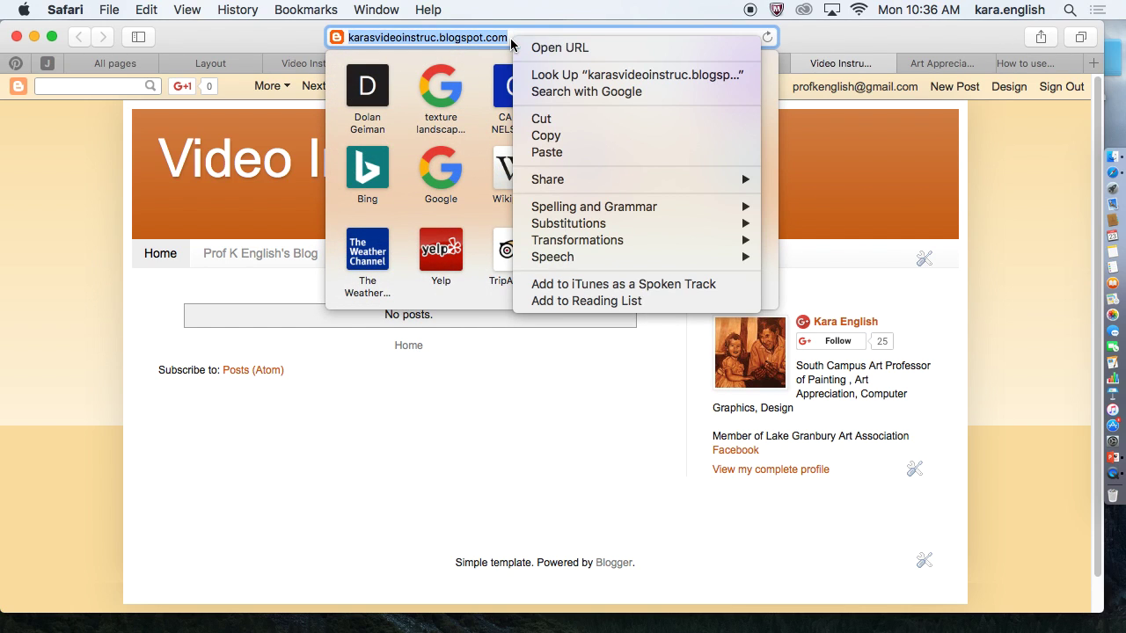
{"action": "left_click", "coordinate": [545, 136]}
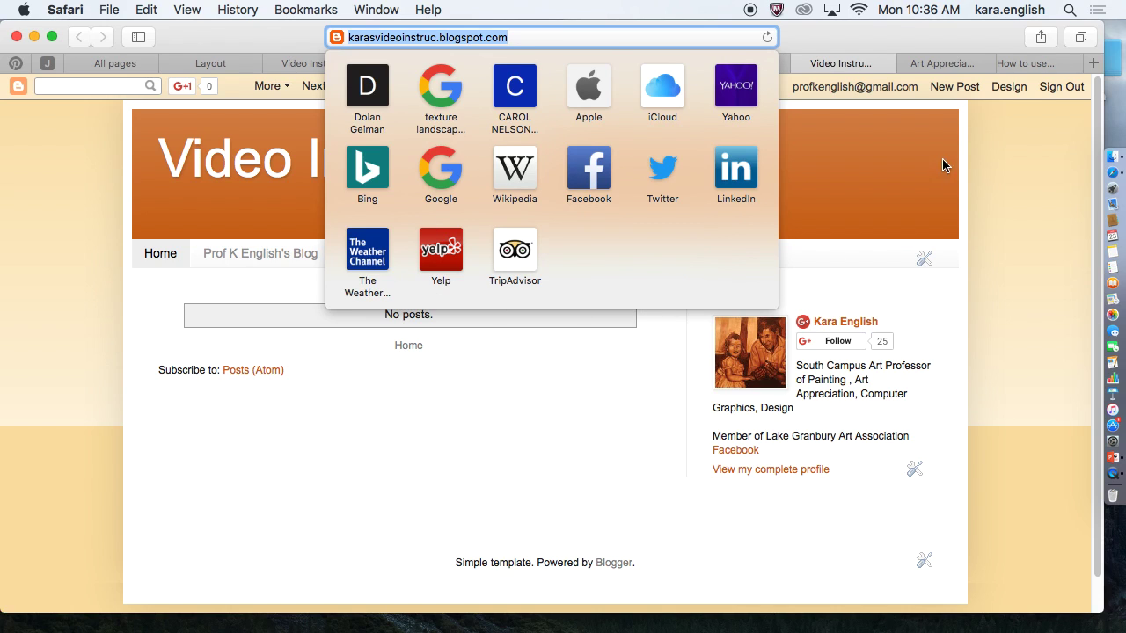
{"action": "left_click", "coordinate": [892, 181]}
Return to the Art Appreciation blog's layout page and open the Pages gadget in the Cross-Column section for editing.
{"action": "left_click", "coordinate": [957, 64]}
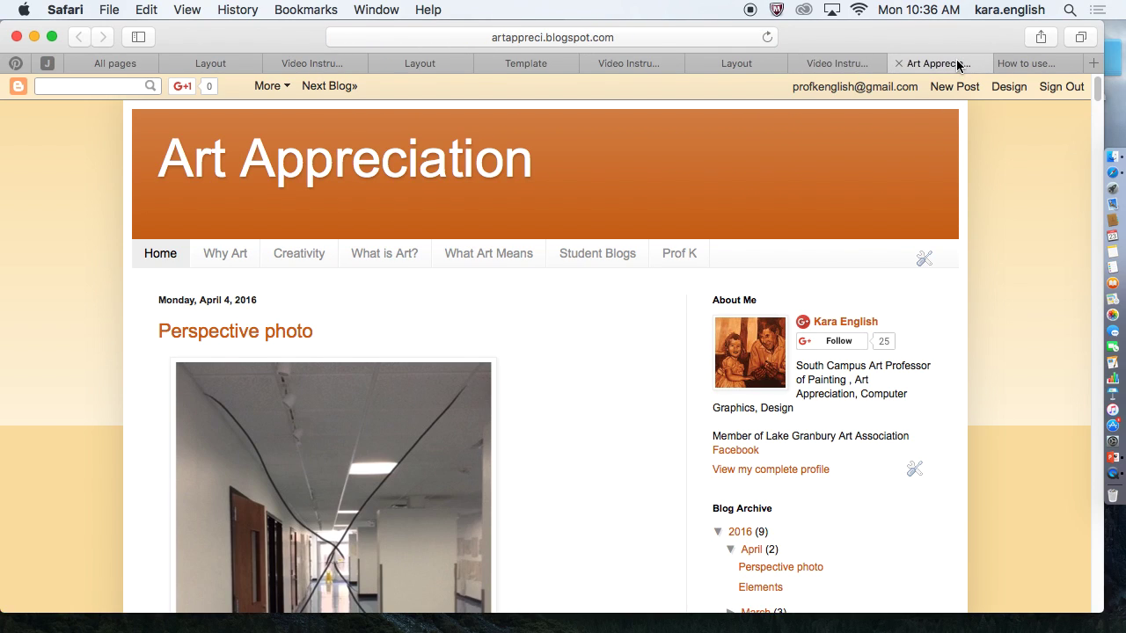
{"action": "left_click", "coordinate": [504, 62]}
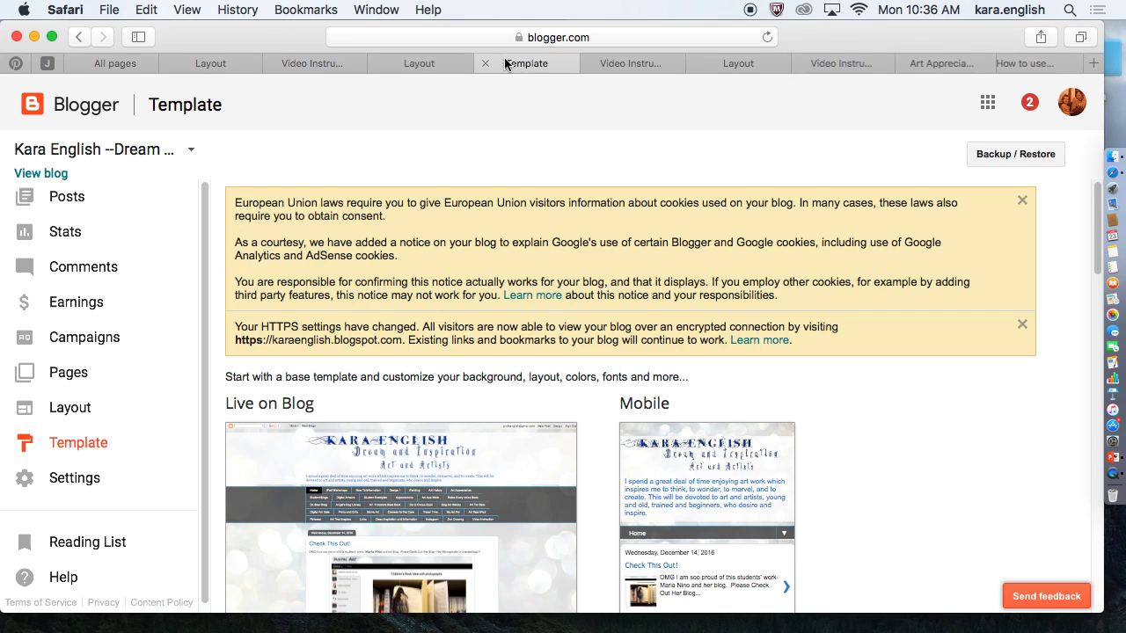
{"action": "left_click", "coordinate": [403, 58]}
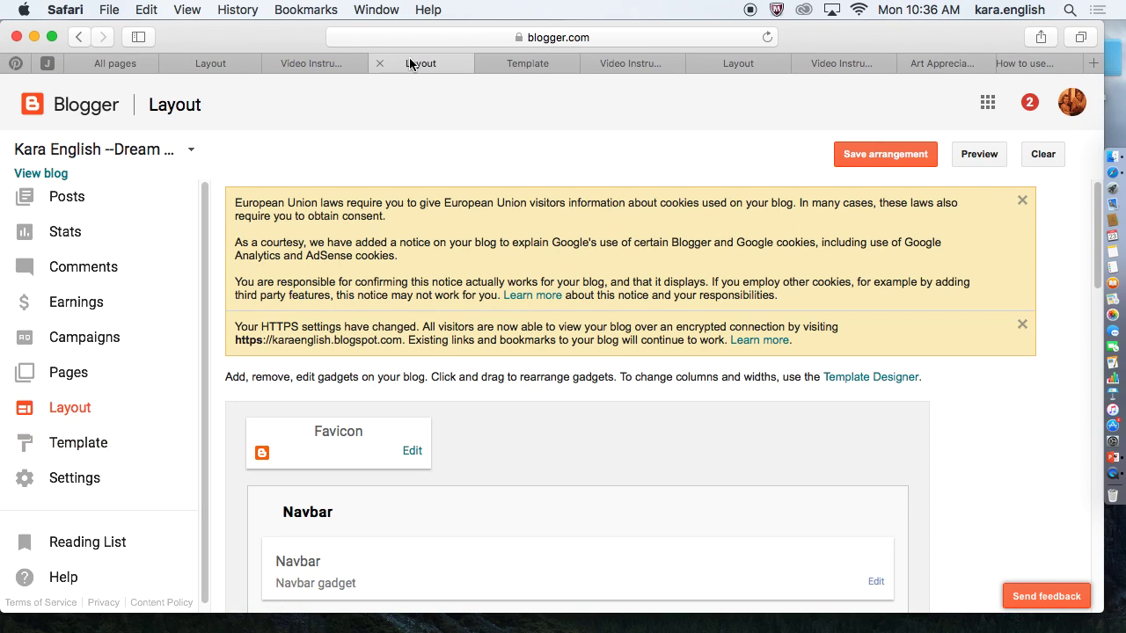
{"action": "left_click", "coordinate": [319, 61]}
{"action": "left_click", "coordinate": [212, 59]}
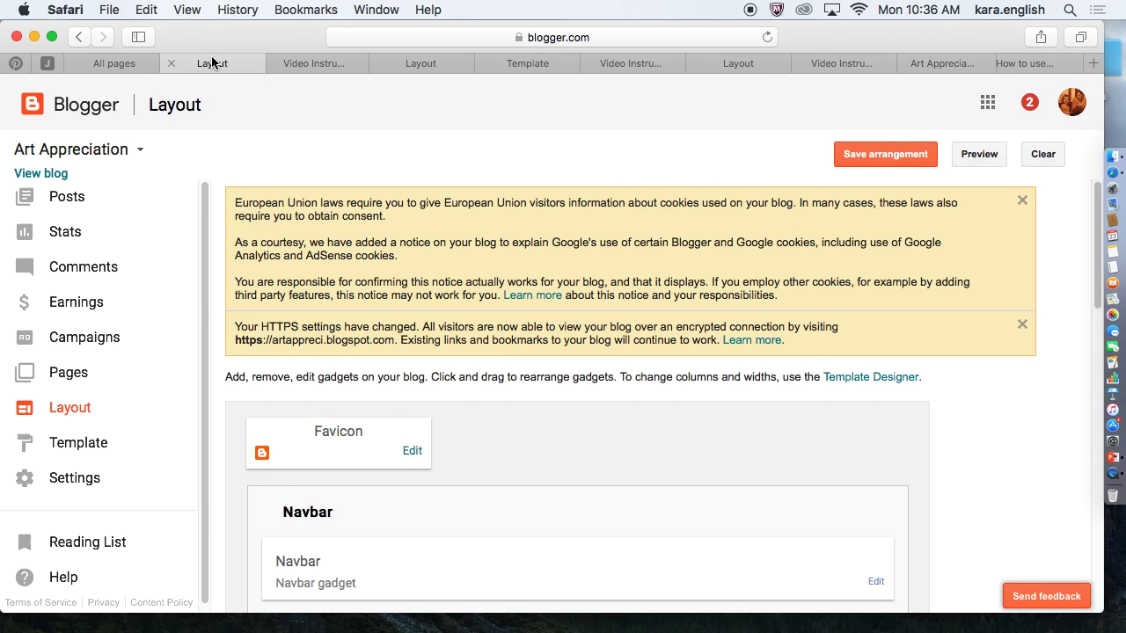
{"action": "scroll", "coordinate": [1097, 226], "scroll_direction": "down", "scroll_amount": 3}
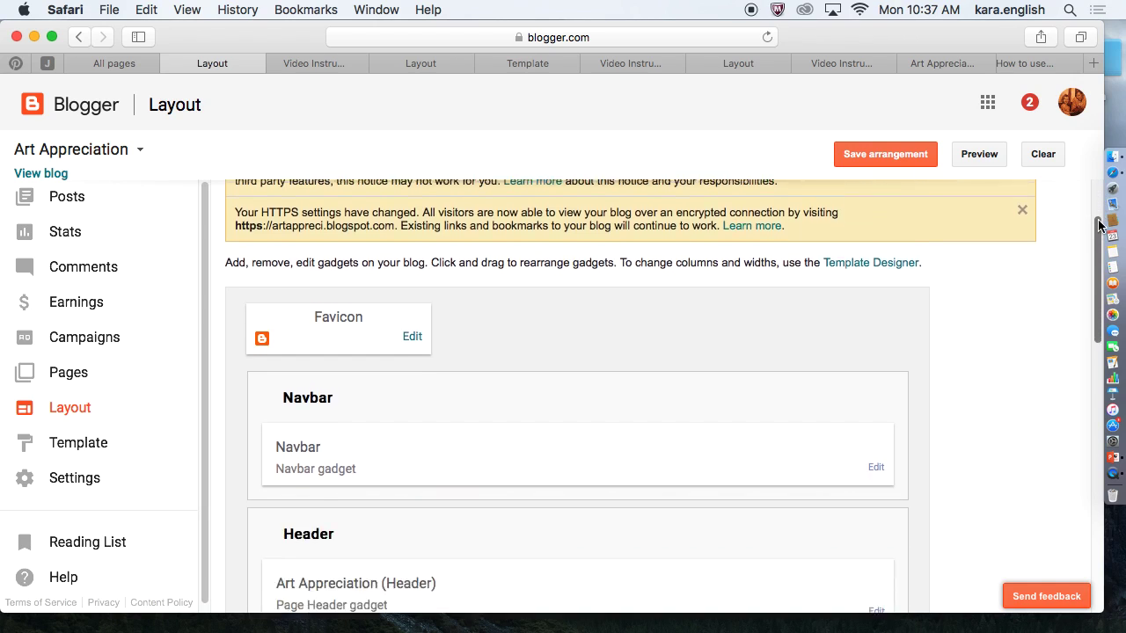
{"action": "scroll", "coordinate": [1097, 226], "scroll_direction": "down", "scroll_amount": 5}
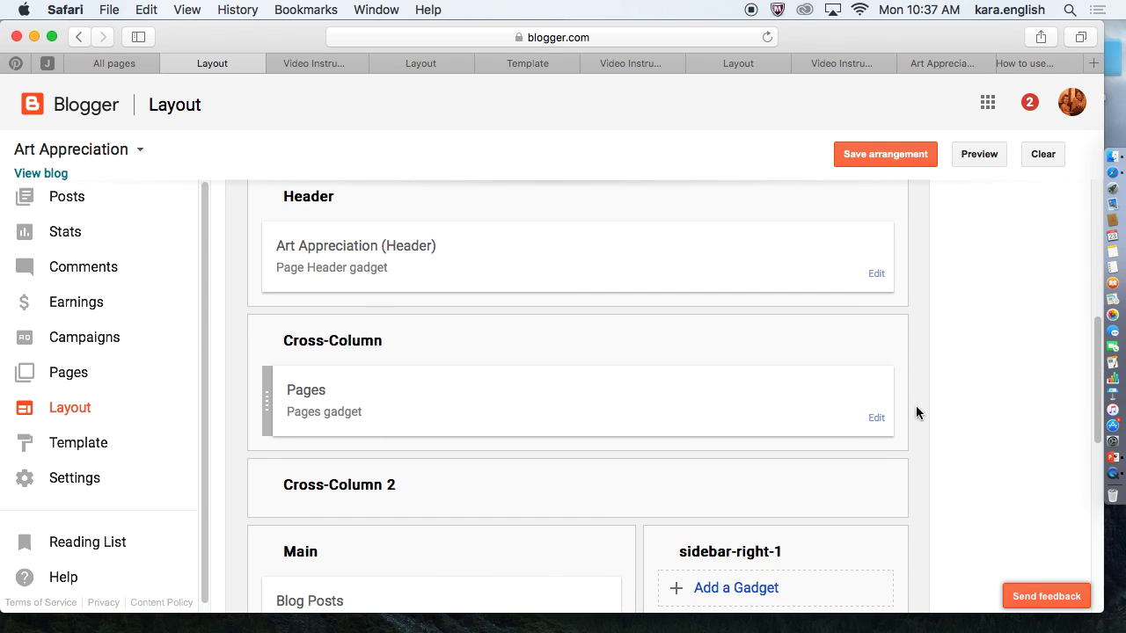
{"action": "left_click", "coordinate": [877, 419]}
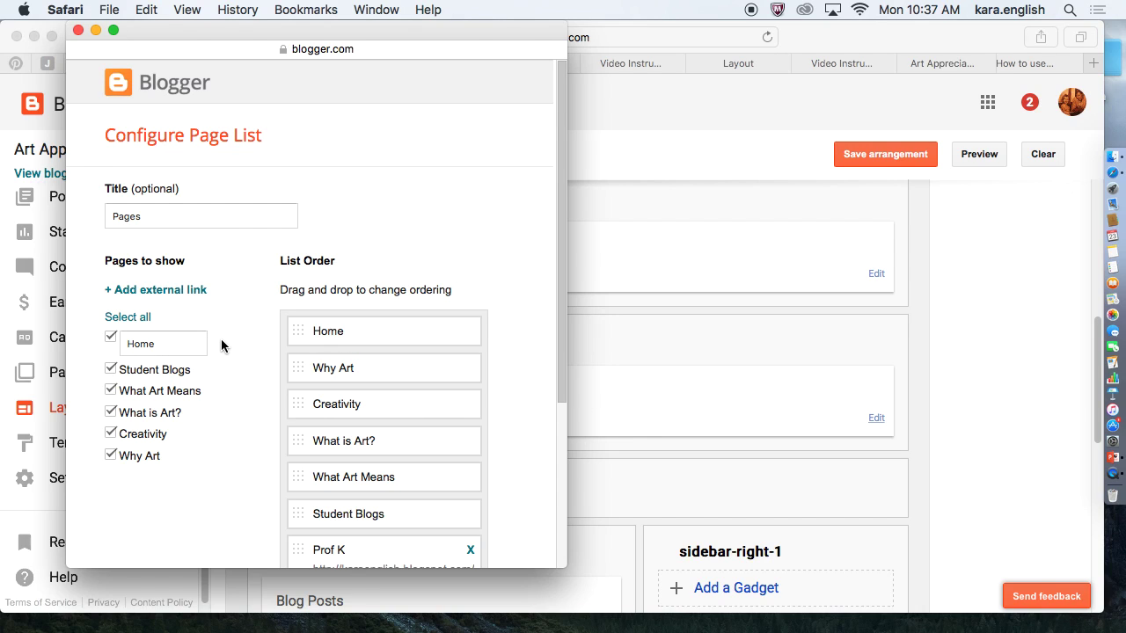
{"action": "left_click", "coordinate": [156, 288]}
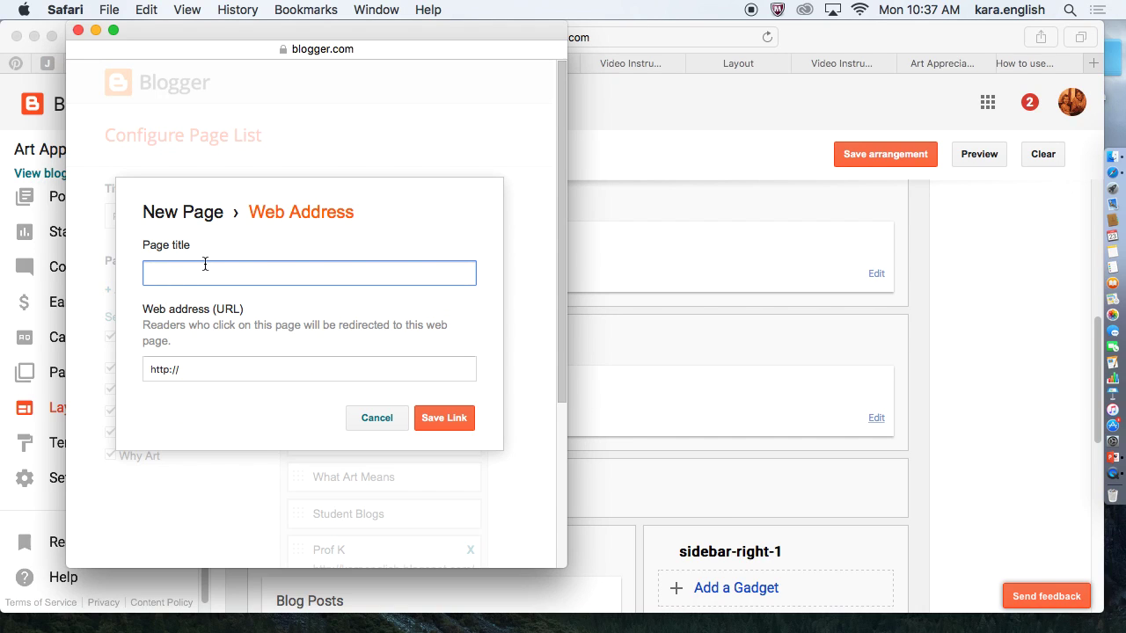
{"action": "left_click_drag", "start_coordinate": [190, 367], "coordinate": [132, 368]}
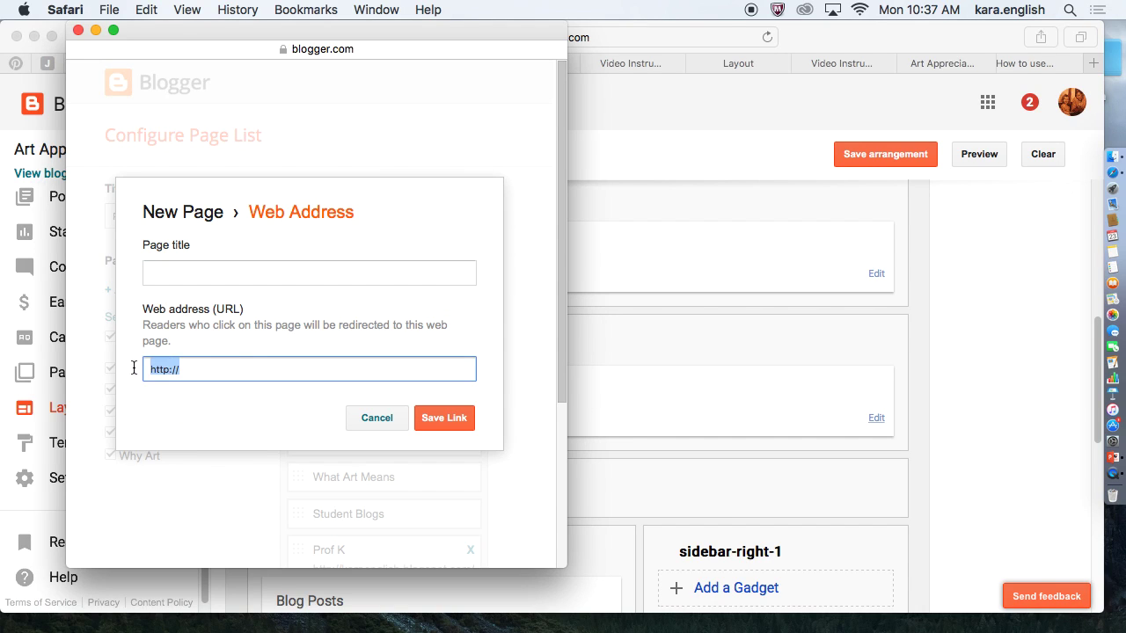
{"action": "right_click", "coordinate": [188, 371]}
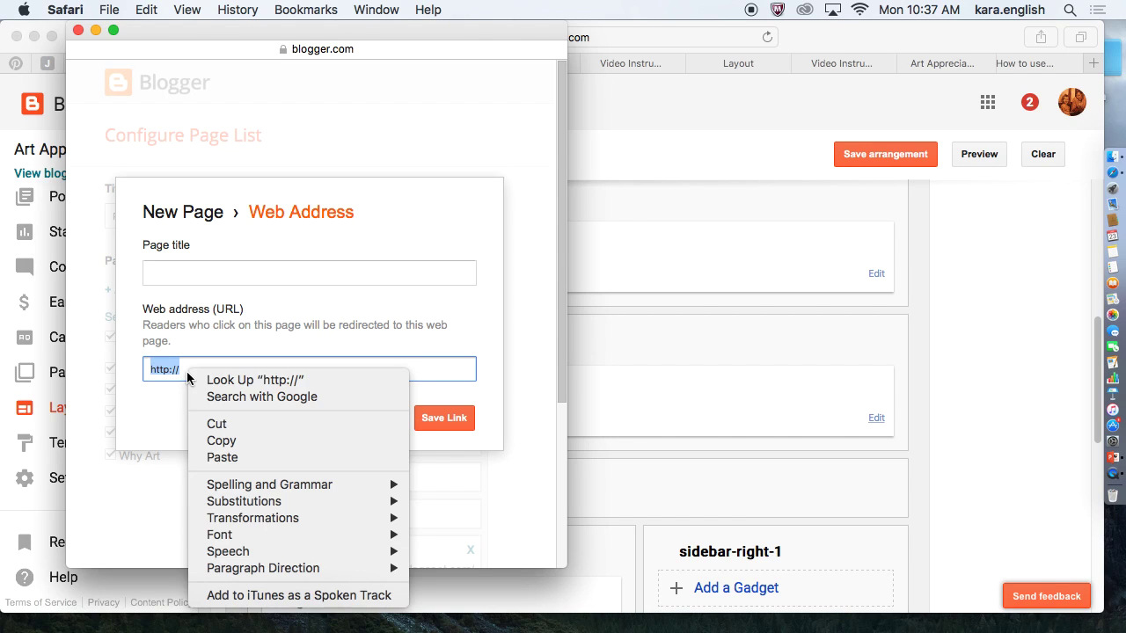
{"action": "left_click", "coordinate": [222, 457]}
{"action": "left_click", "coordinate": [228, 279]}
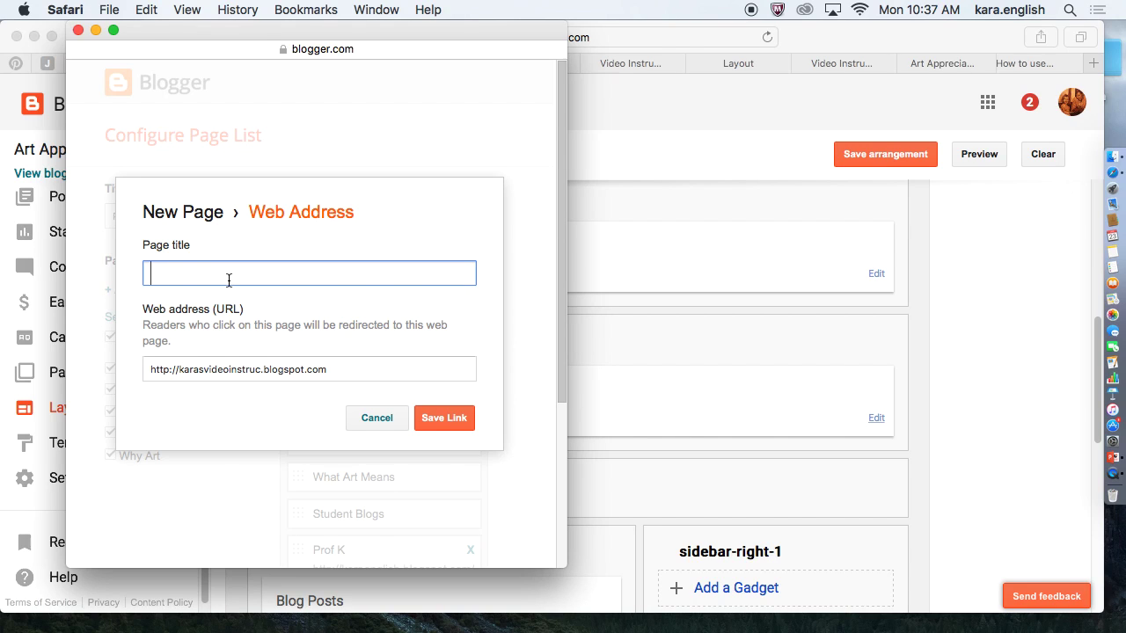
{"action": "type", "text": "Video"}
{"action": "key", "text": "Escape"}
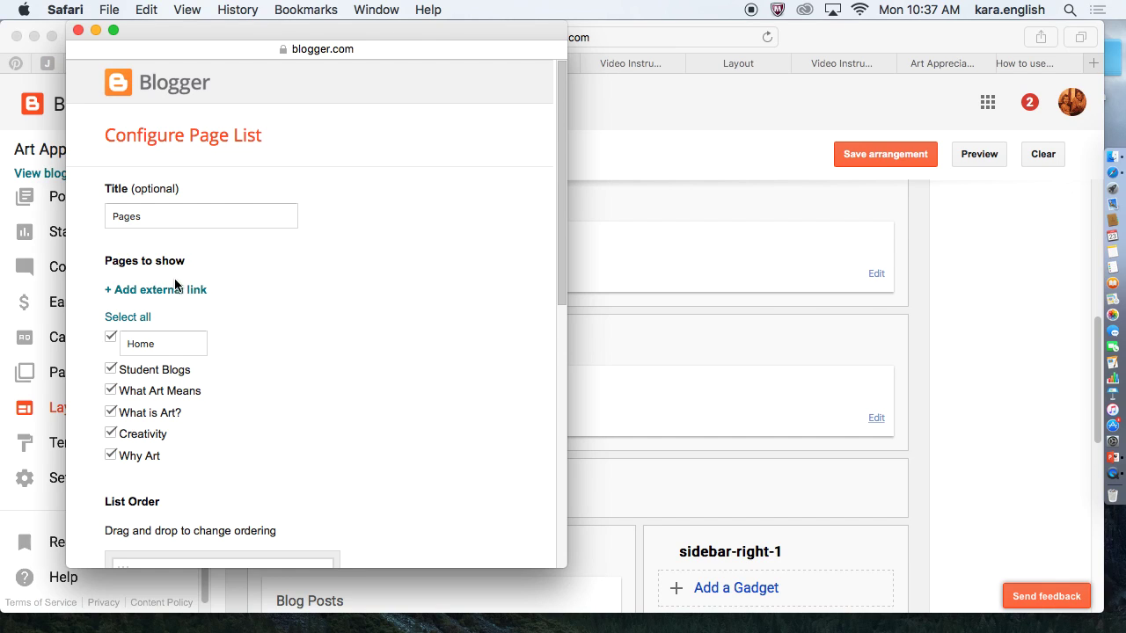
Check the new Video entry in the Art Appreciation page list and save the list.
{"action": "left_click_drag", "start_coordinate": [560, 182], "coordinate": [574, 405]}
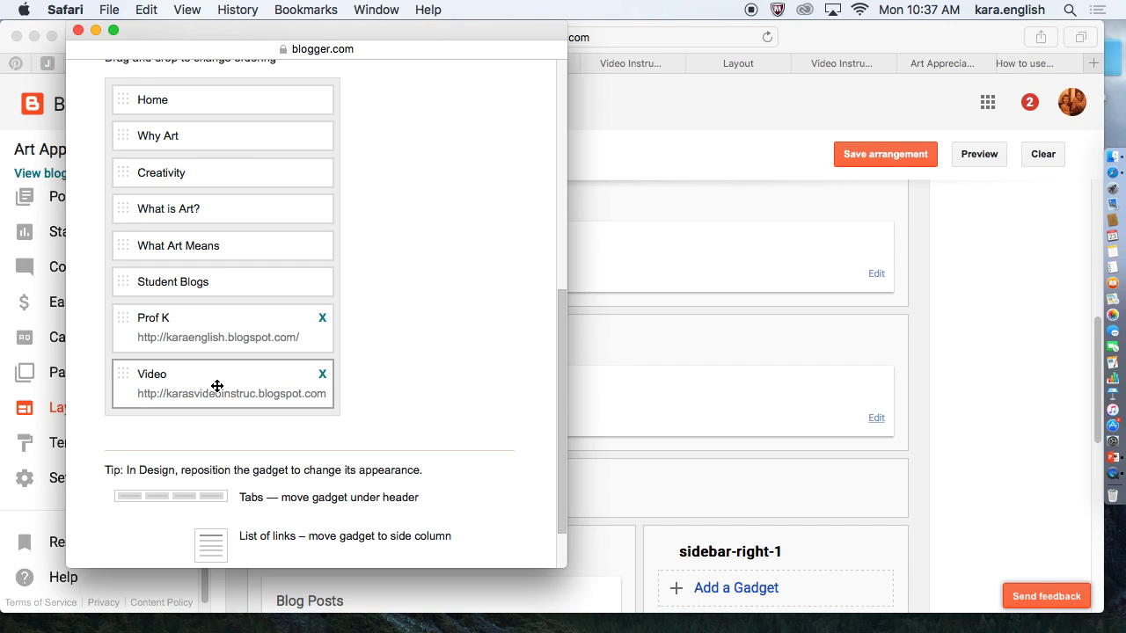
{"action": "left_click_drag", "start_coordinate": [560, 348], "coordinate": [570, 486]}
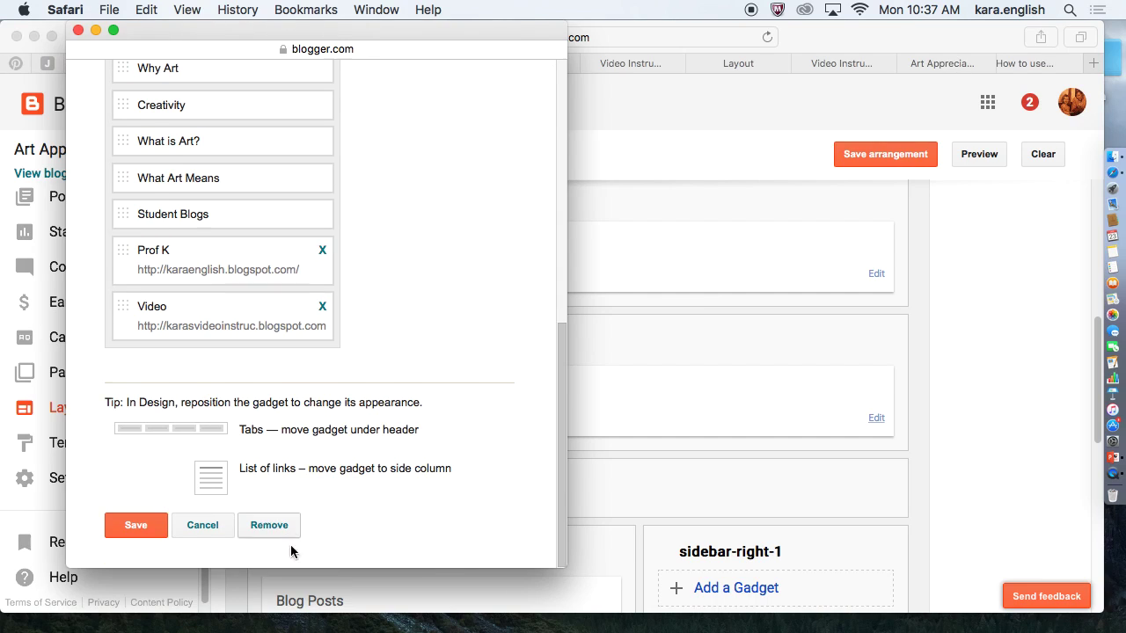
{"action": "left_click", "coordinate": [137, 525]}
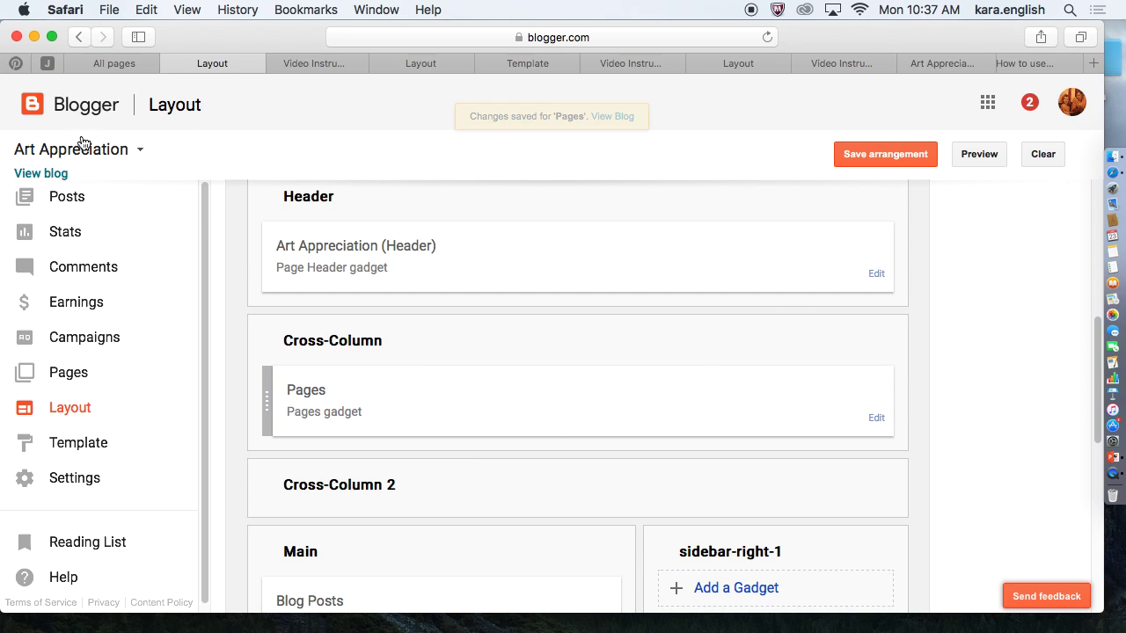
View the public Art Appreciation blog, follow its Video link and return through the Video Instruction blog's Art Appreciation link.
{"action": "left_click", "coordinate": [32, 173]}
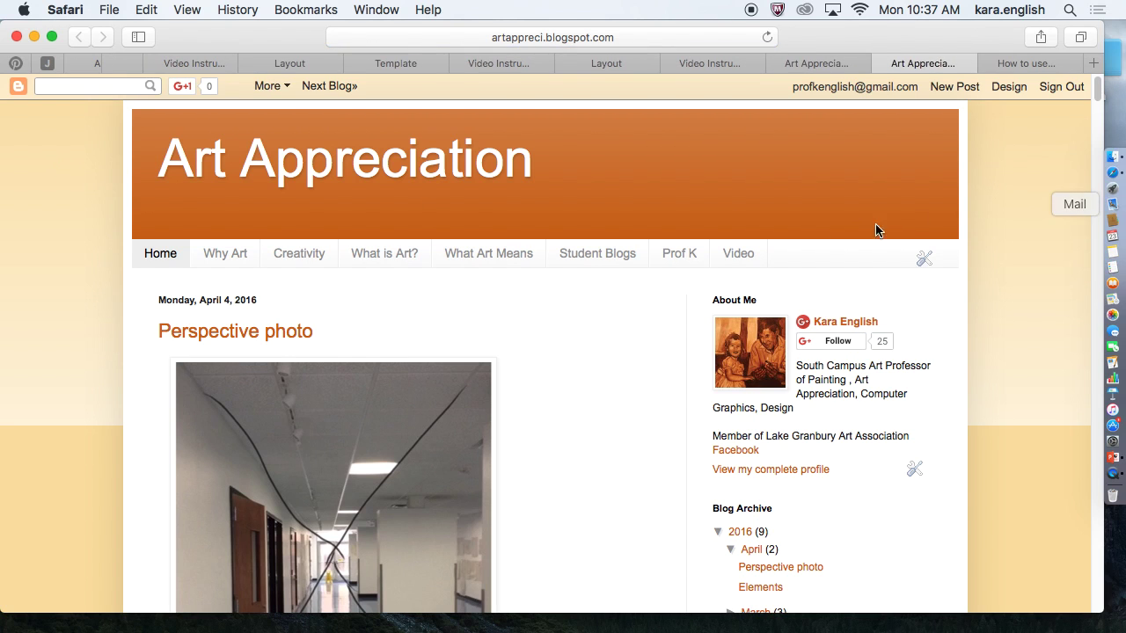
{"action": "left_click", "coordinate": [734, 255]}
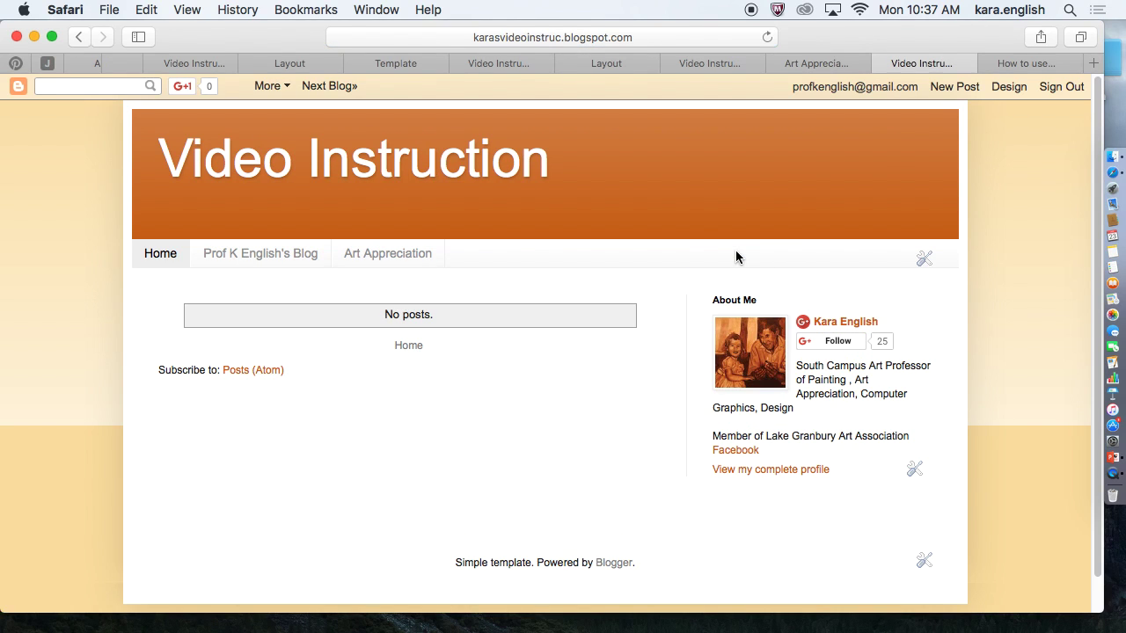
{"action": "left_click", "coordinate": [382, 254]}
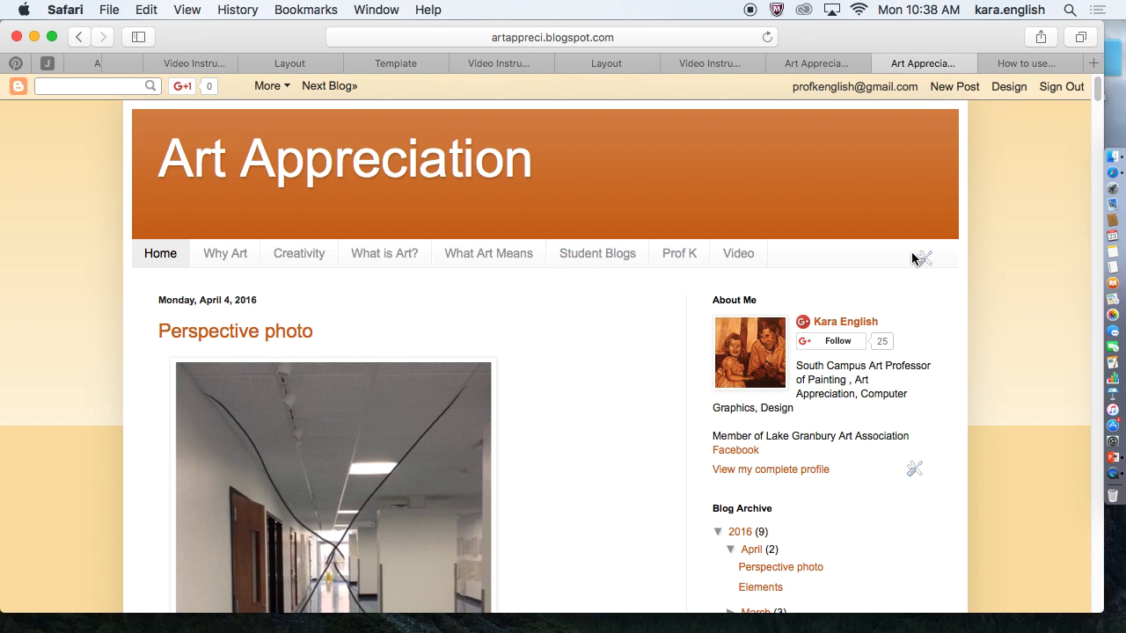
Open the page list settings directly from the public Art Appreciation blog.
{"action": "left_click", "coordinate": [923, 258]}
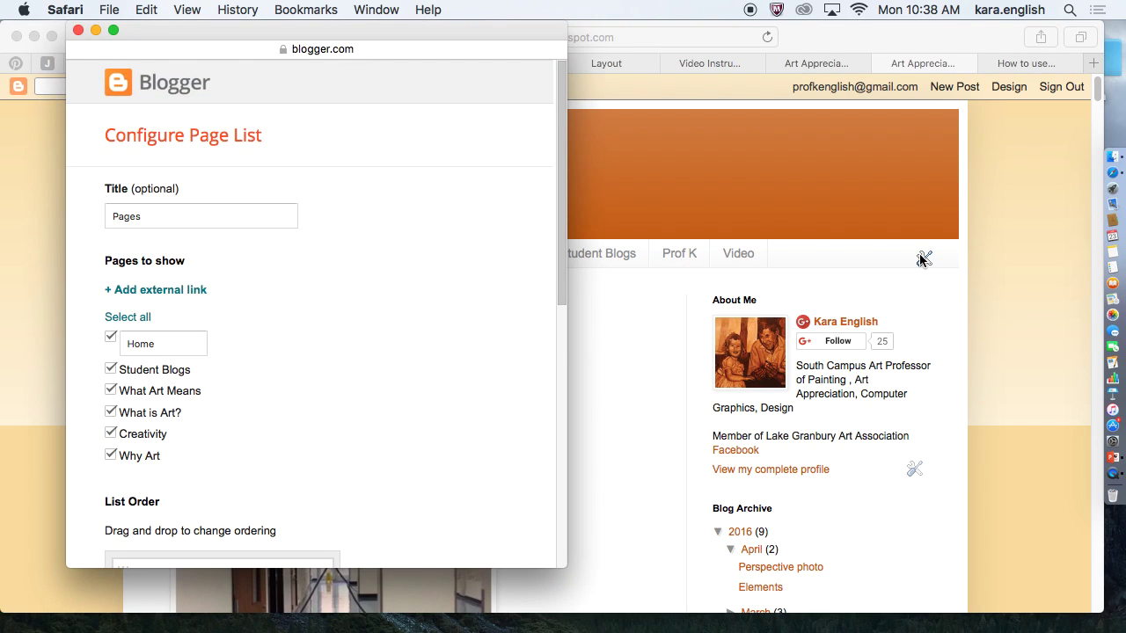